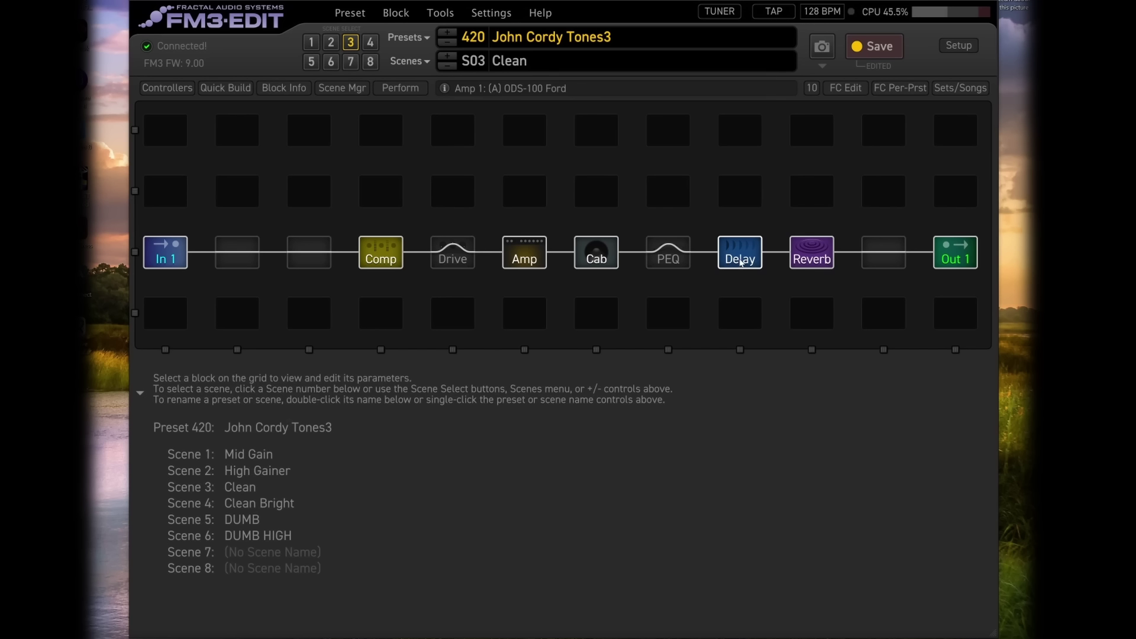
Save the Delay block's current settings to the block library as 'JC Delay'.
{"action": "left_click", "coordinate": [740, 259]}
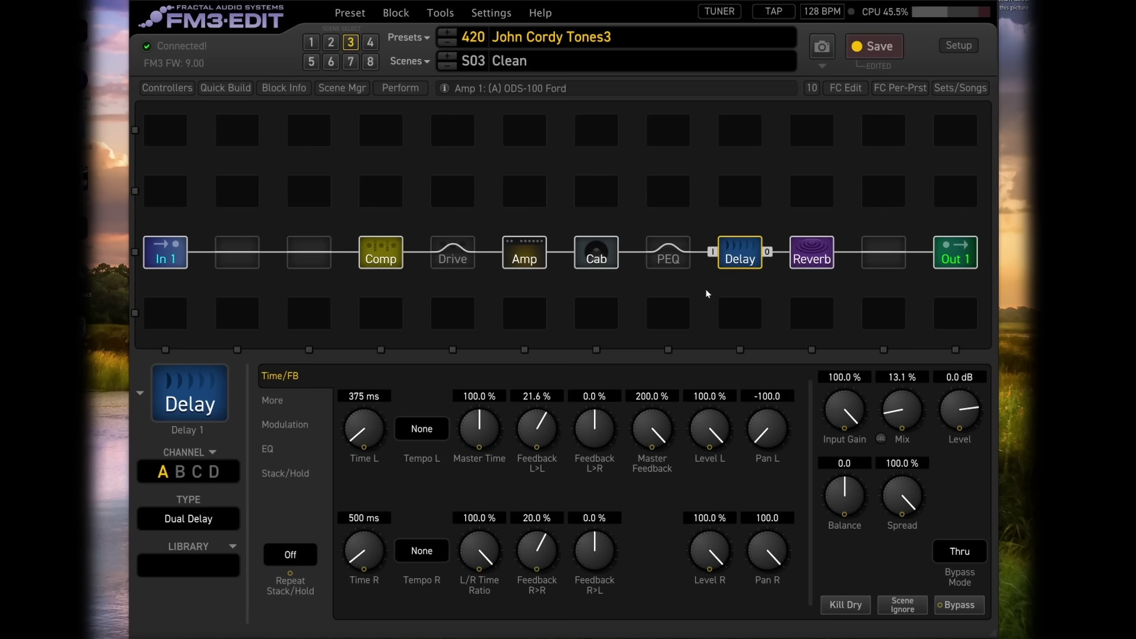
{"action": "right_click", "coordinate": [736, 268]}
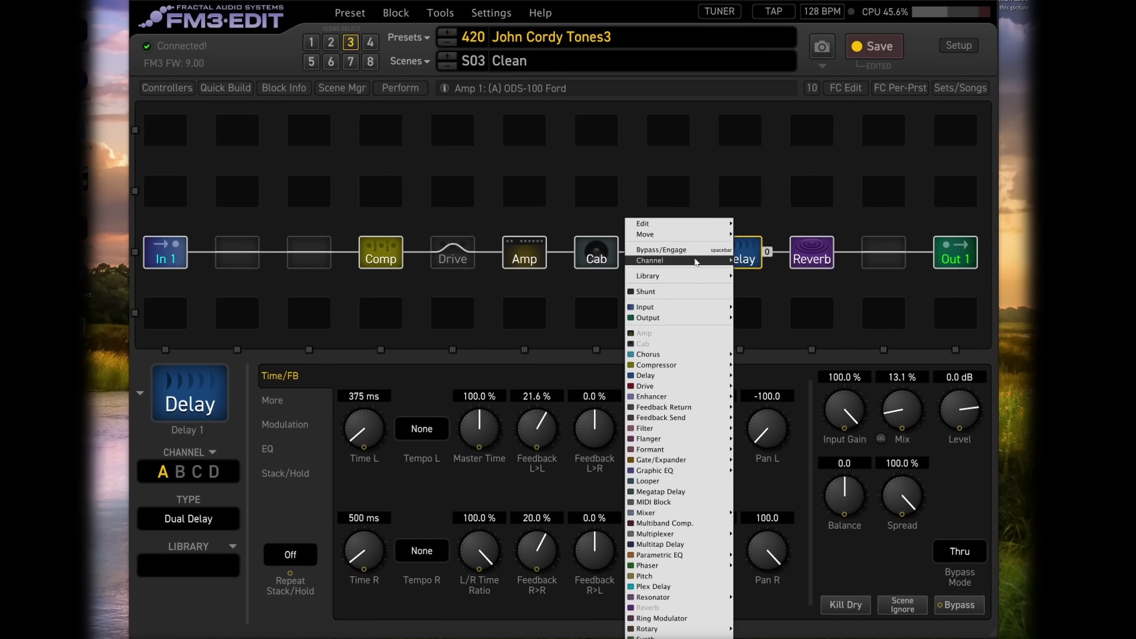
{"action": "mouse_move", "coordinate": [692, 280]}
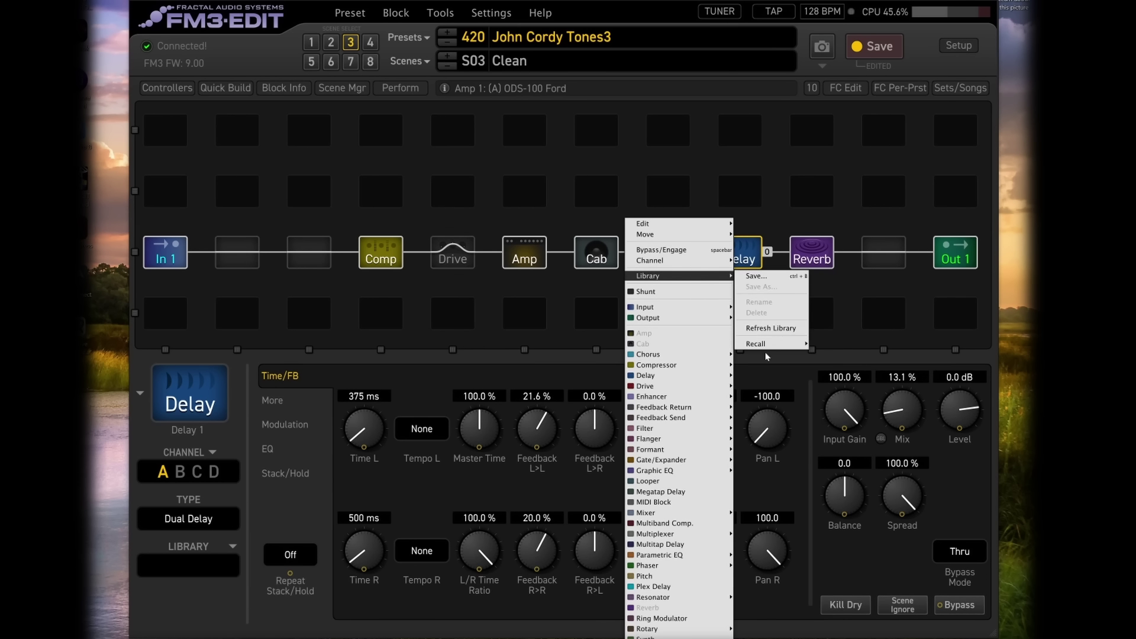
{"action": "left_click", "coordinate": [757, 276]}
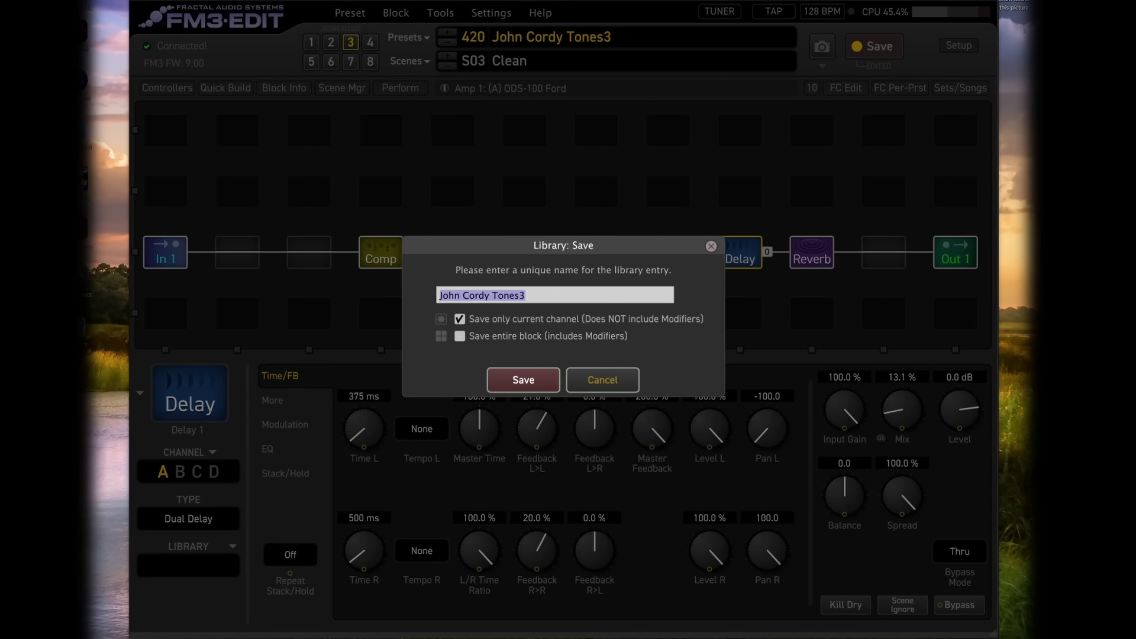
{"action": "type", "text": "JC Delay"}
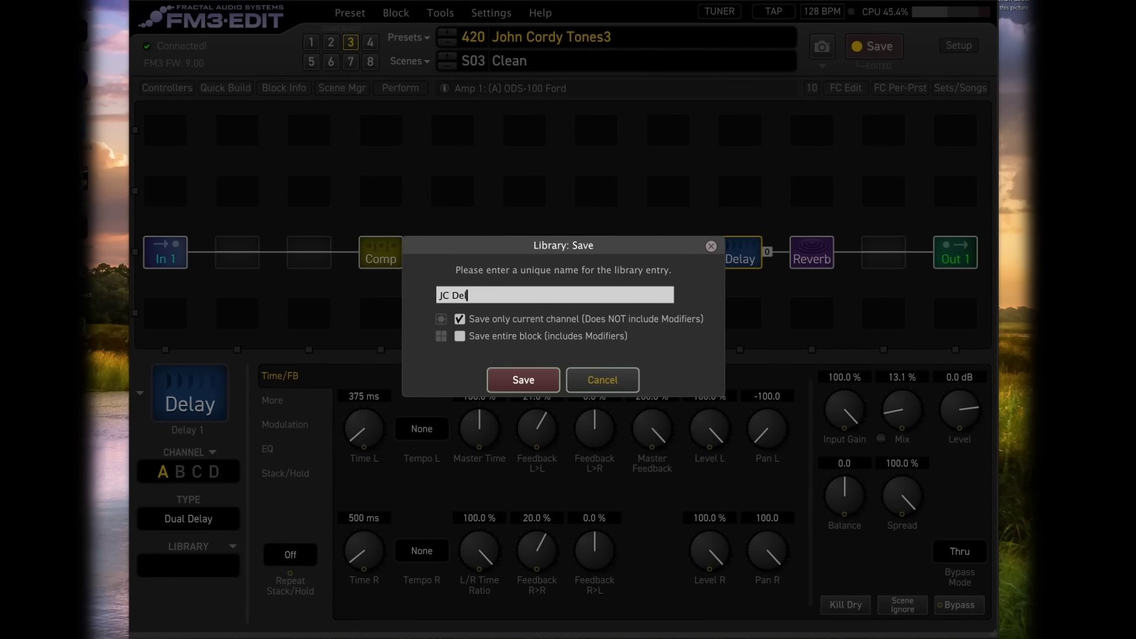
{"action": "left_click", "coordinate": [531, 384]}
Open the Ice Castle Reverb block, showing its 64.9 ms pre-delay.
{"action": "left_click", "coordinate": [809, 256]}
{"action": "right_click", "coordinate": [810, 255]}
{"action": "left_click", "coordinate": [639, 426]}
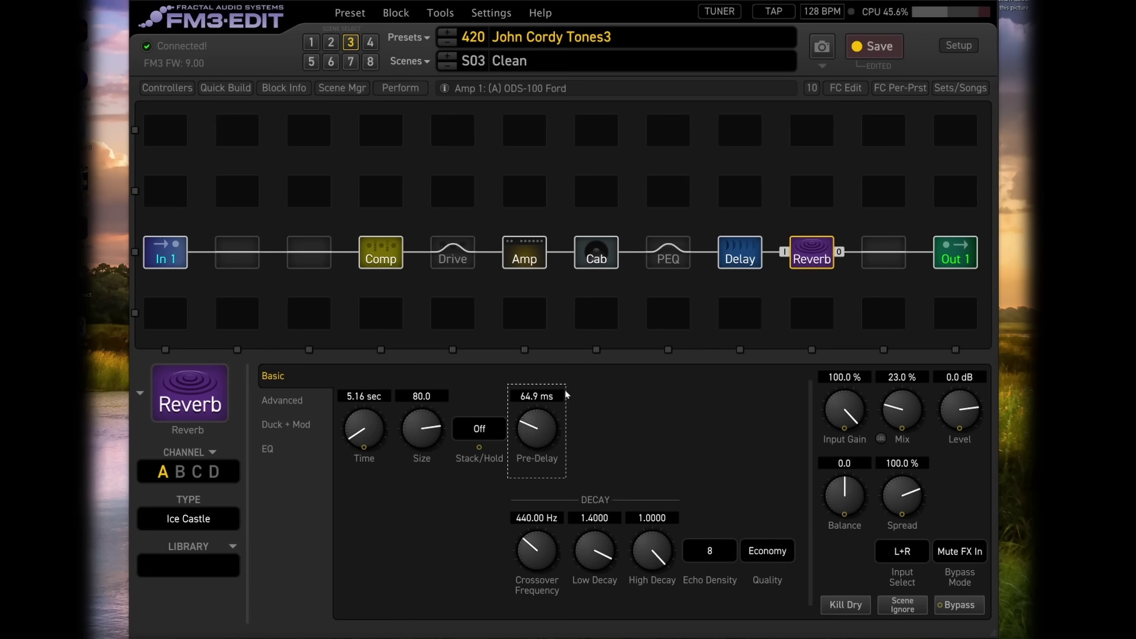
Store the Ice Castle Reverb settings in the library, replacing the default name with 'JC Ice Reverb'.
{"action": "right_click", "coordinate": [825, 257]}
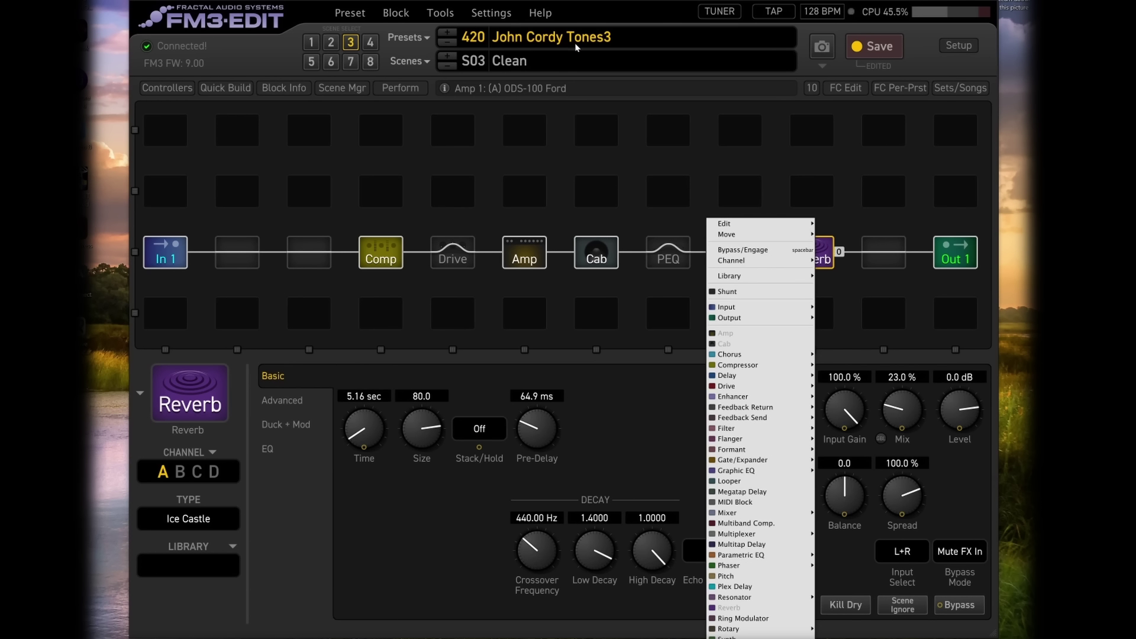
{"action": "left_click", "coordinate": [772, 250]}
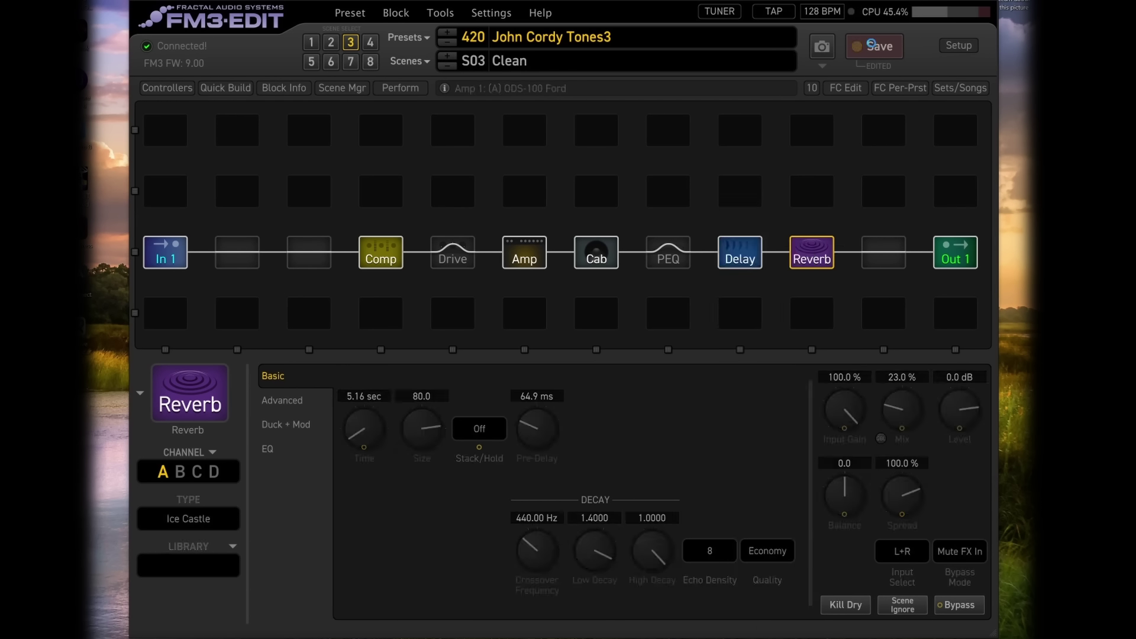
{"action": "right_click", "coordinate": [810, 255]}
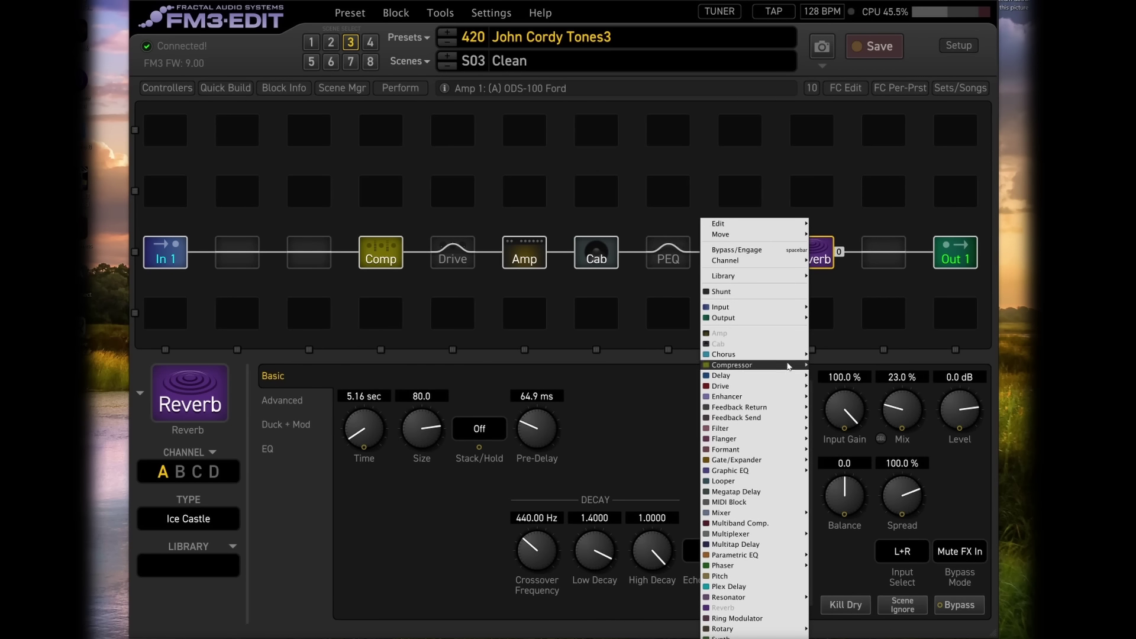
{"action": "mouse_move", "coordinate": [786, 283]}
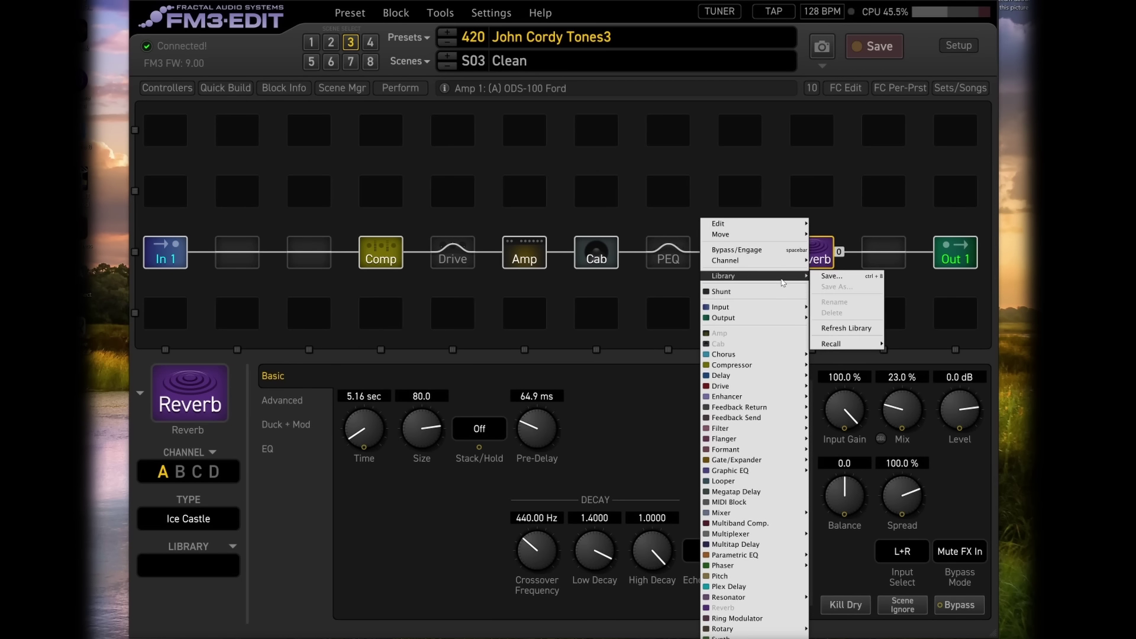
{"action": "left_click", "coordinate": [832, 276]}
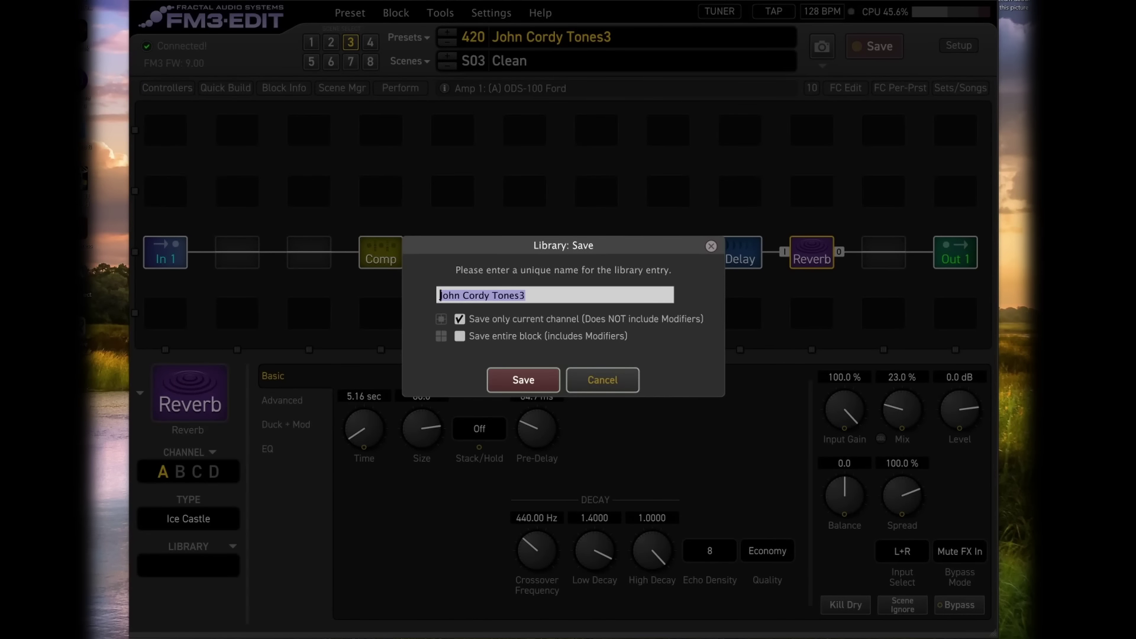
{"action": "left_click", "coordinate": [448, 296]}
{"action": "left_click_drag", "start_coordinate": [441, 295], "coordinate": [713, 293]}
{"action": "type", "text": "JC Ice Reverb"}
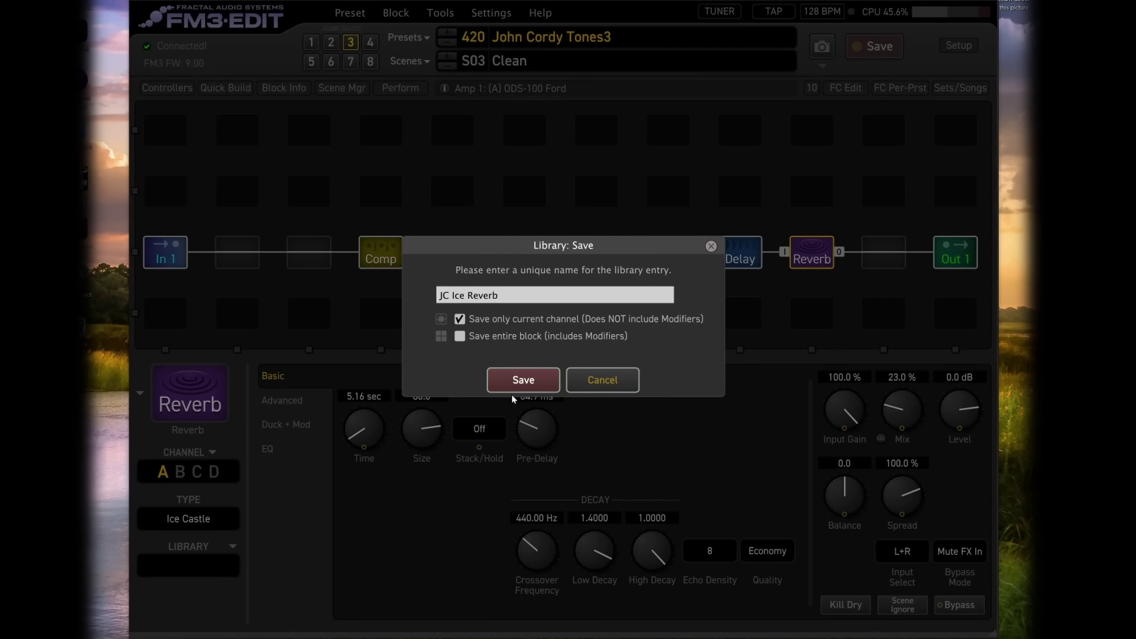
{"action": "left_click", "coordinate": [517, 384]}
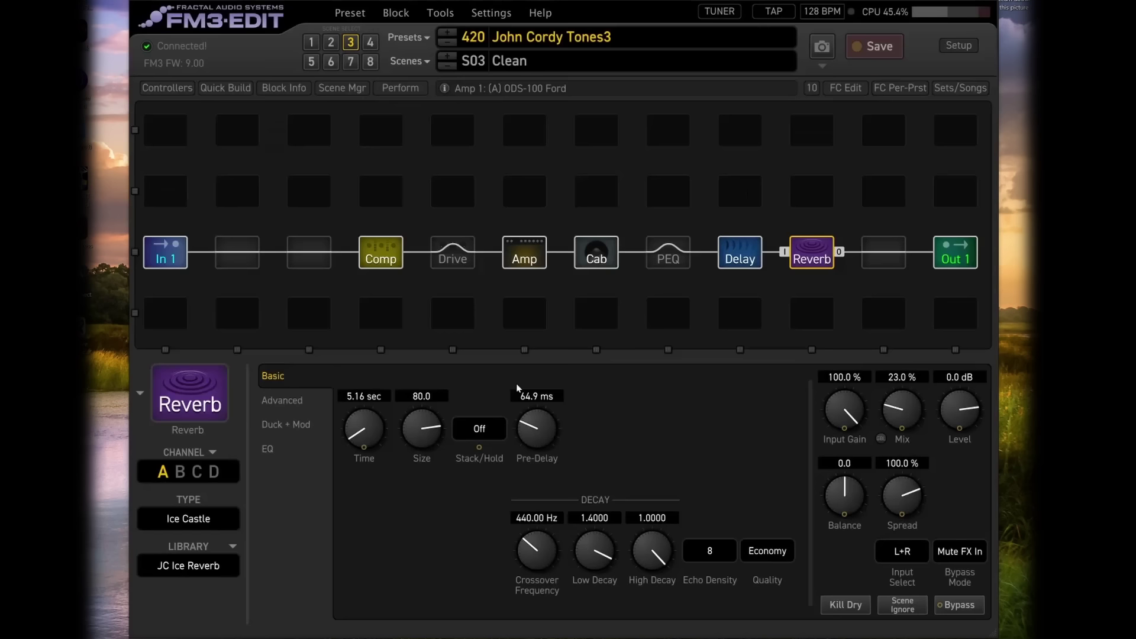
Store the Dynamicomp compressor settings in the library under the name 'JC Dynacomp'.
{"action": "left_click", "coordinate": [527, 256]}
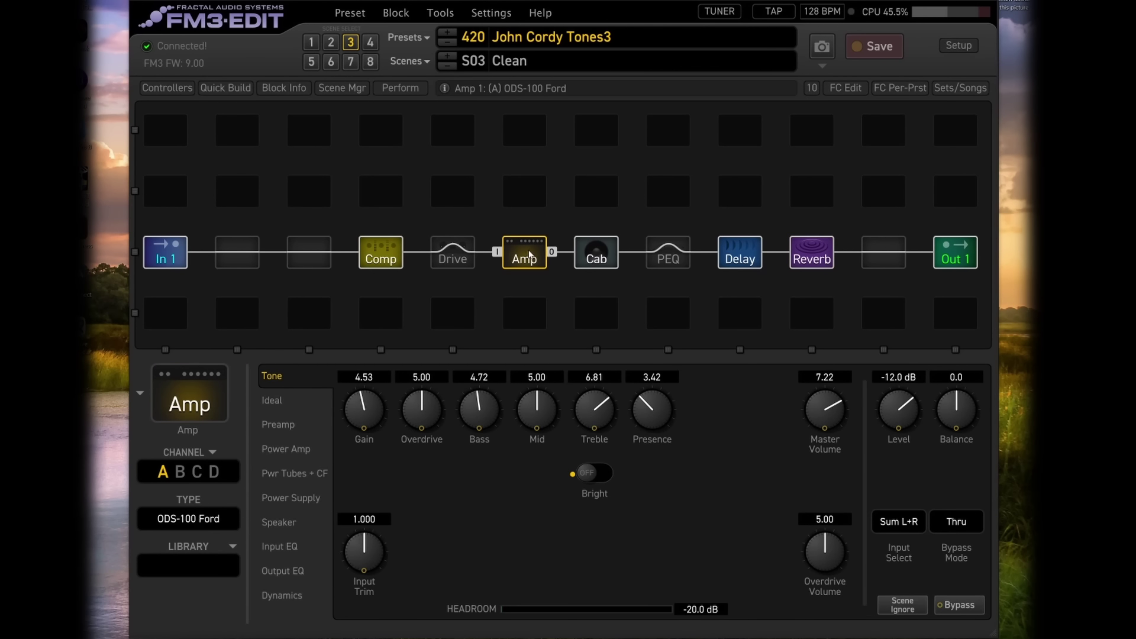
{"action": "right_click", "coordinate": [529, 256]}
{"action": "mouse_move", "coordinate": [519, 276]}
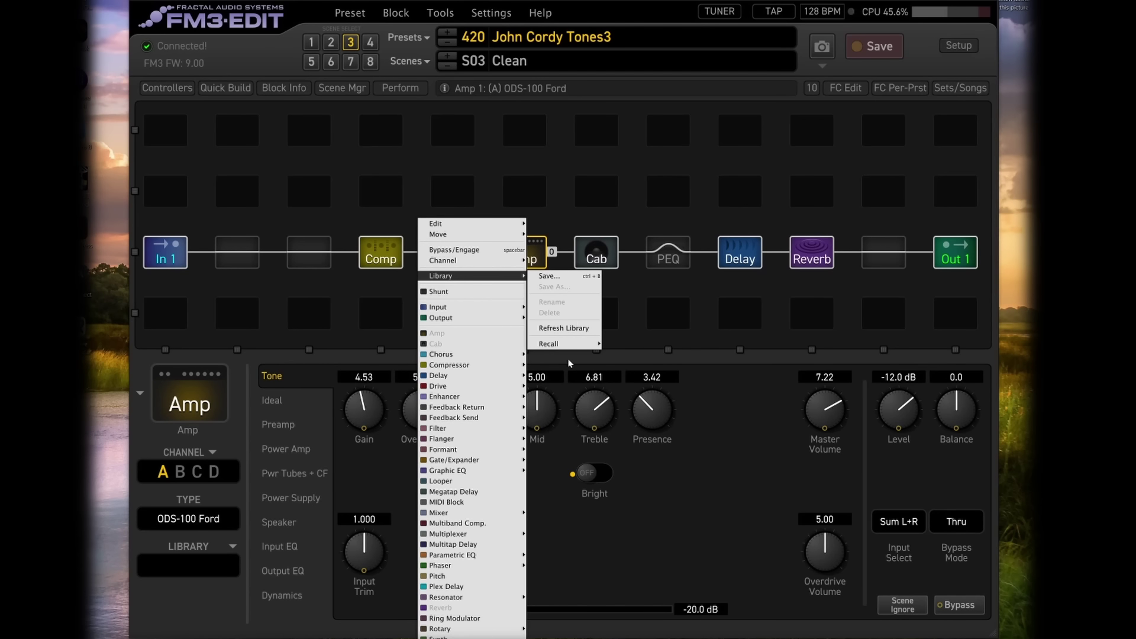
{"action": "left_click", "coordinate": [556, 277]}
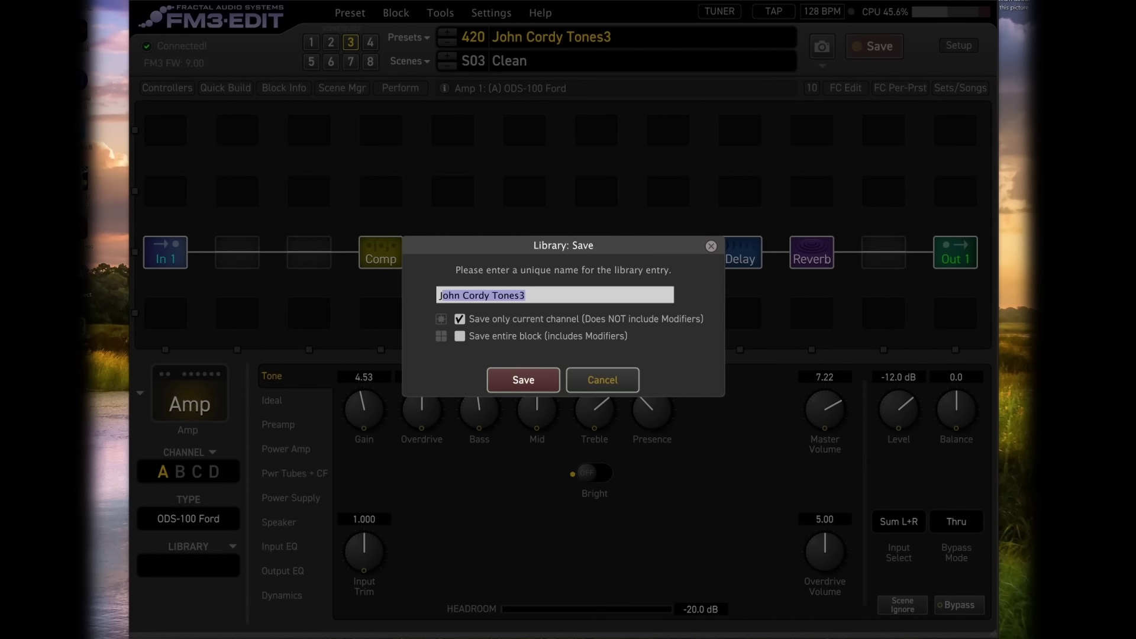
{"action": "type", "text": "JC Dynacomp"}
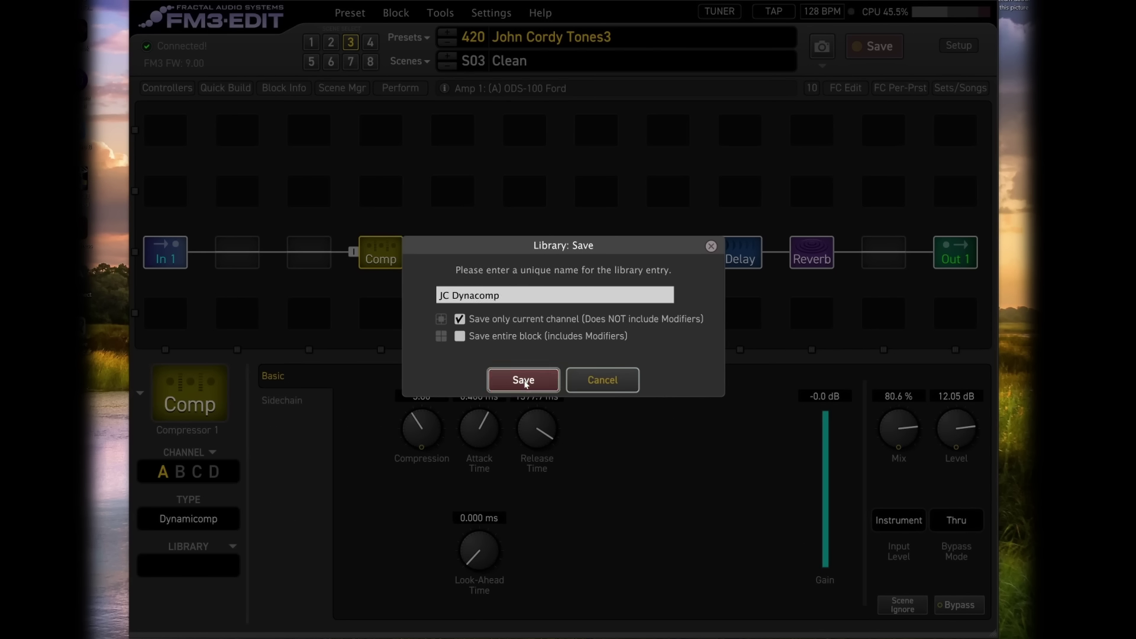
{"action": "left_click", "coordinate": [523, 381]}
Store the Cab block's Dyna-Cab settings in the library under the name 'JC Dynacab'.
{"action": "left_click", "coordinate": [592, 264]}
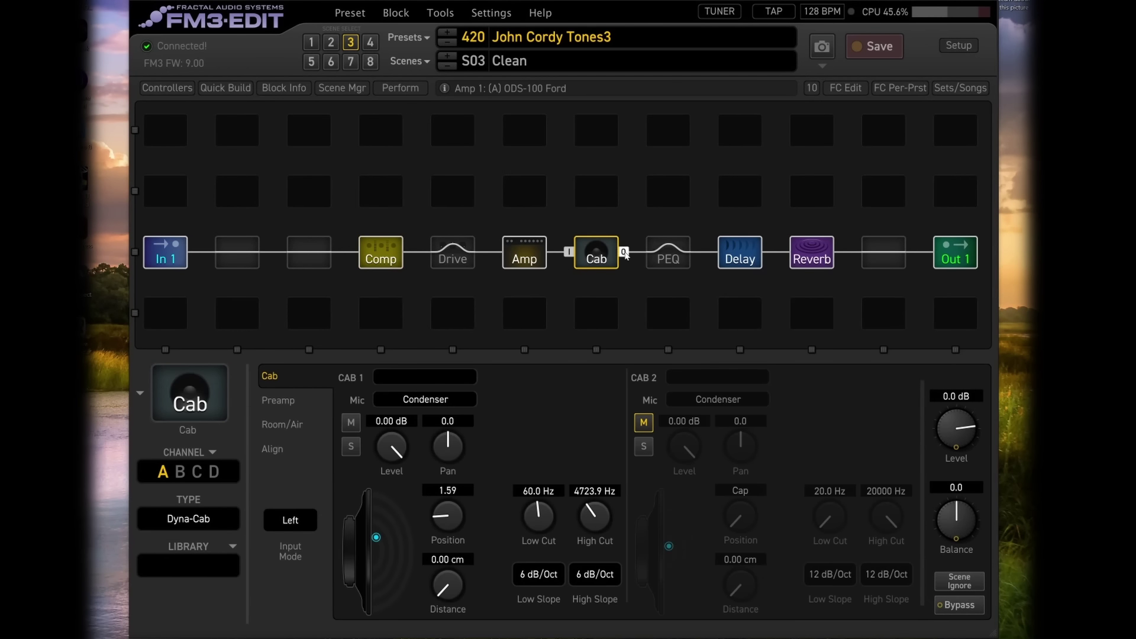
{"action": "right_click", "coordinate": [608, 257]}
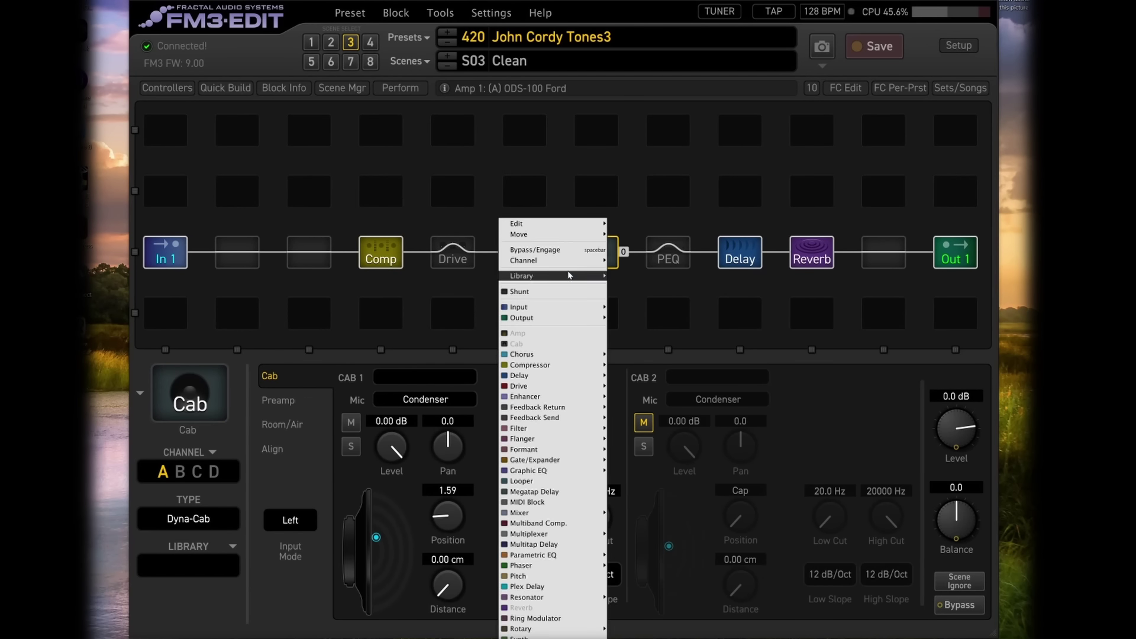
{"action": "mouse_move", "coordinate": [585, 277]}
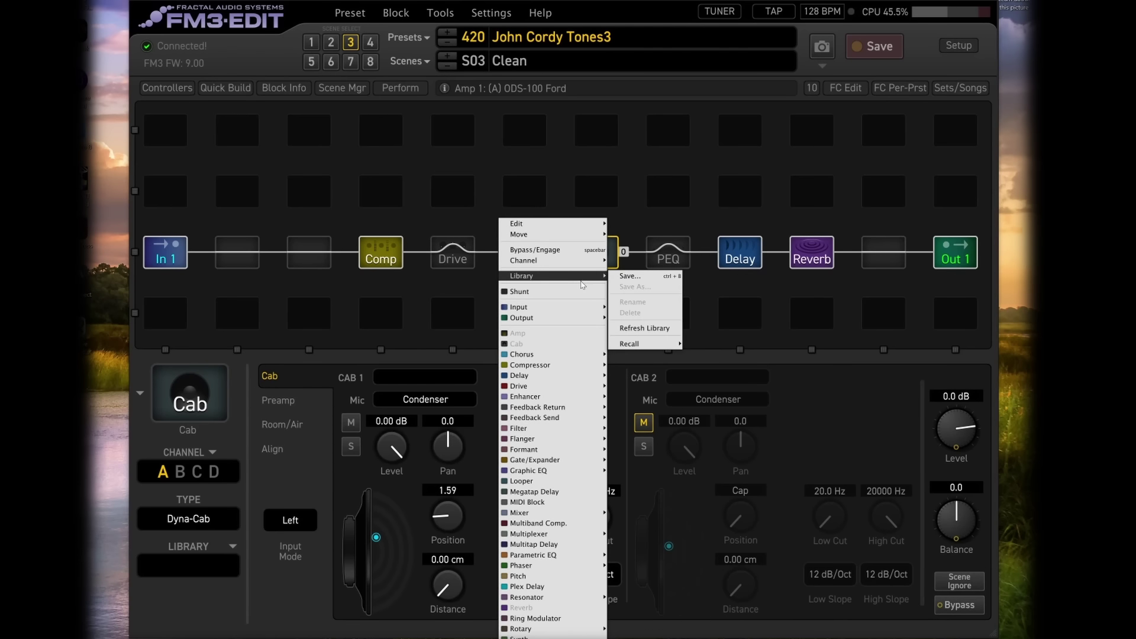
{"action": "left_click", "coordinate": [639, 278]}
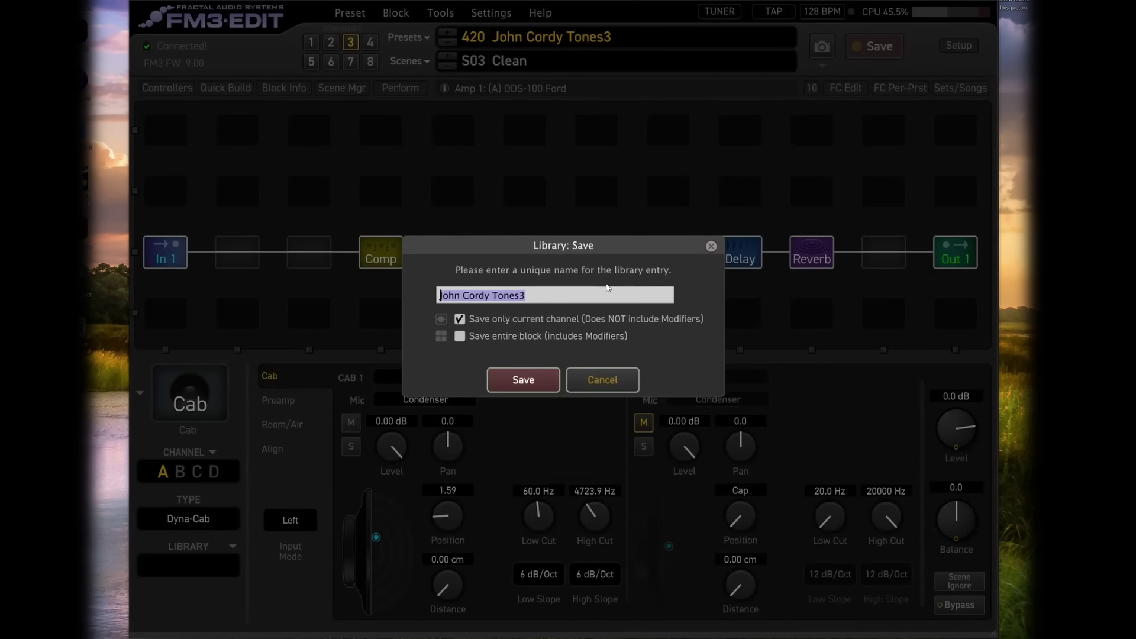
{"action": "type", "text": "JC Dynacab"}
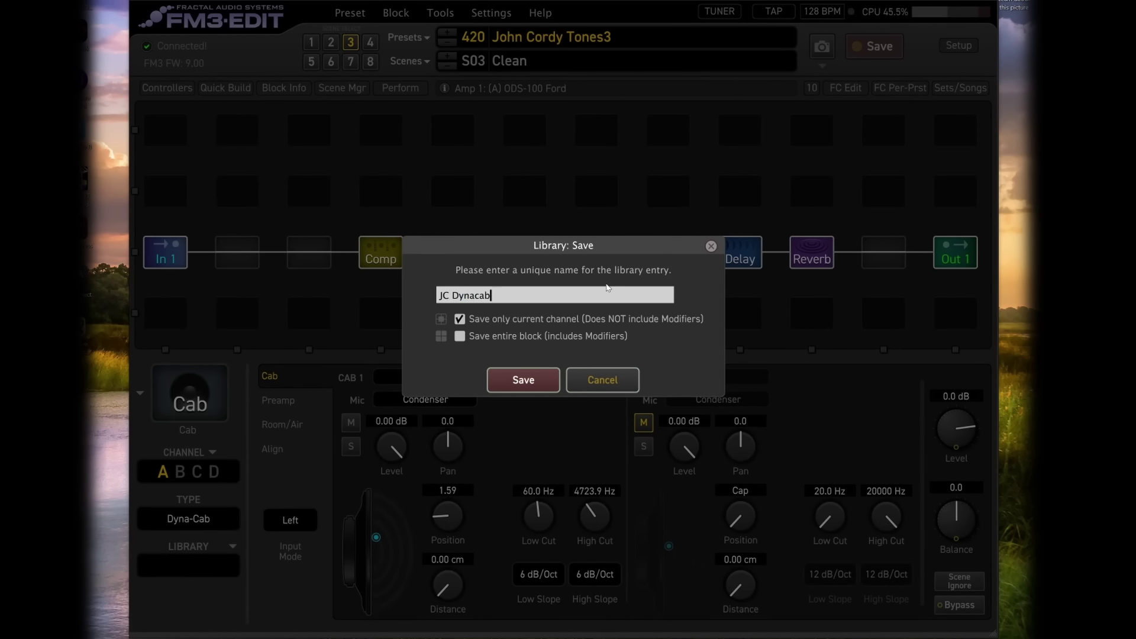
{"action": "left_click", "coordinate": [523, 380]}
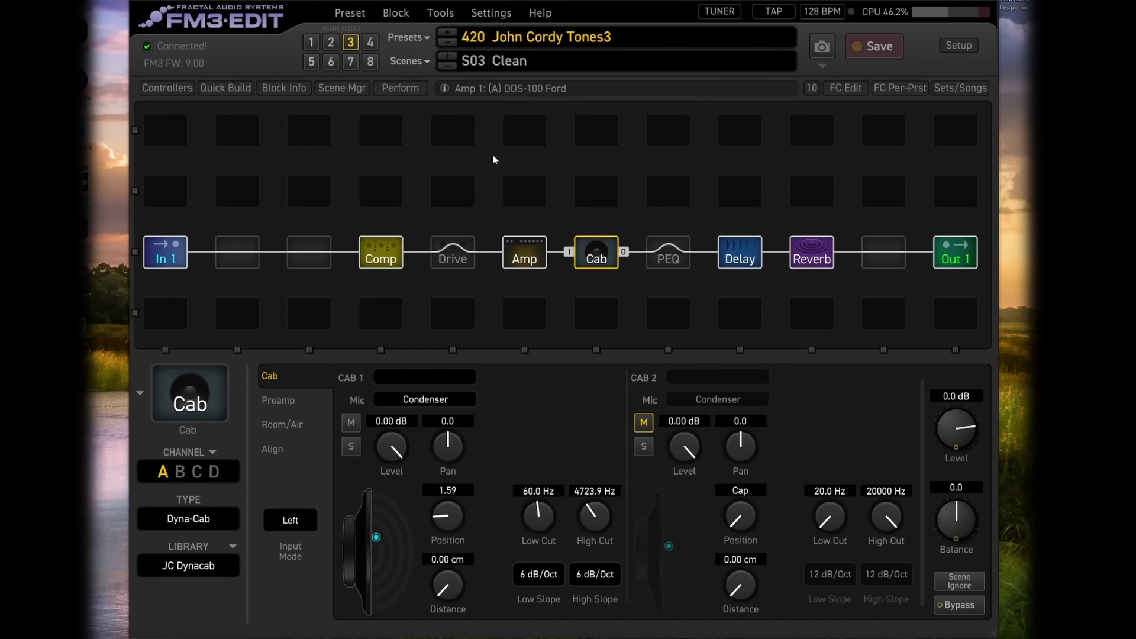
Dismiss the open block menu and step back to scene S02 High Gainer.
{"action": "left_click", "coordinate": [351, 14]}
{"action": "mouse_move", "coordinate": [396, 12]}
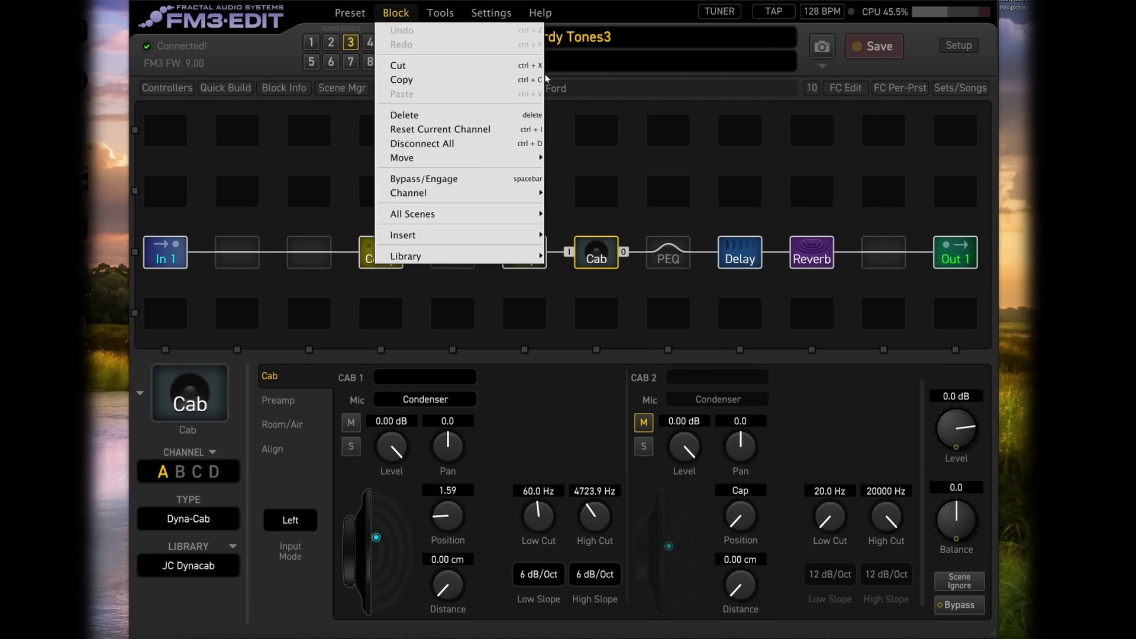
{"action": "left_click", "coordinate": [671, 5]}
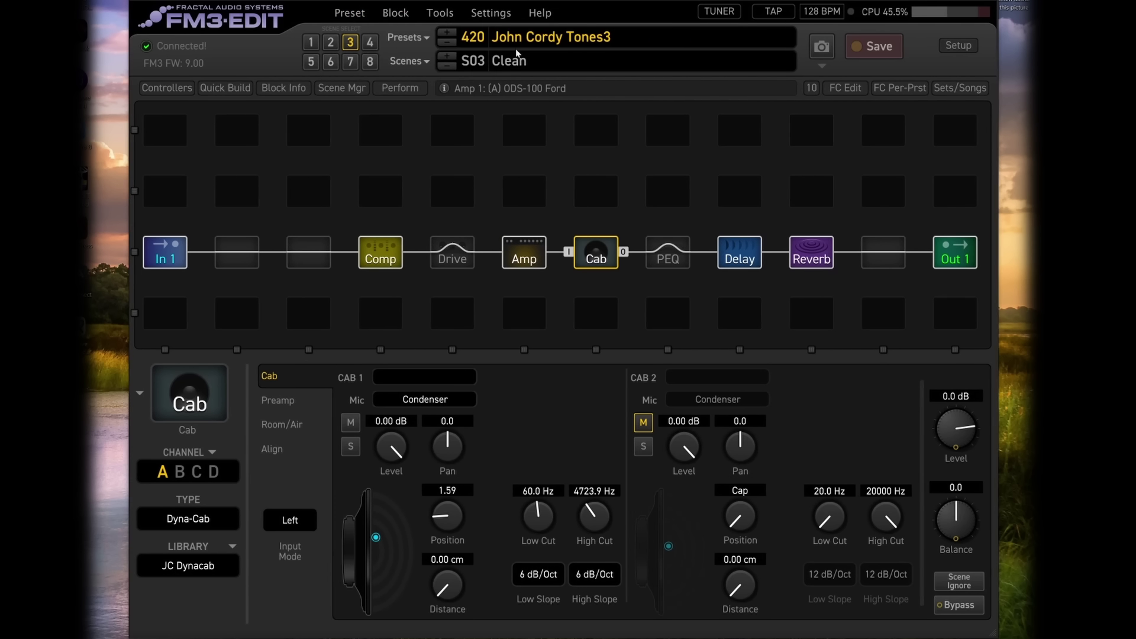
{"action": "left_click", "coordinate": [448, 71]}
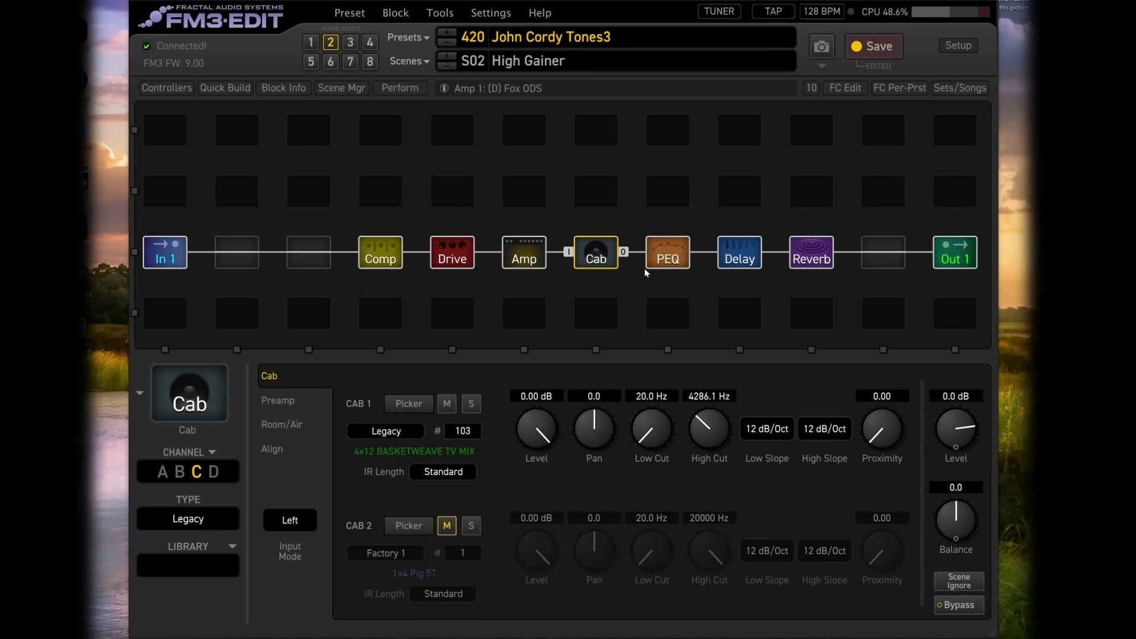
Save the PEQ block's settings to the library as 'JC ParaEQ'.
{"action": "left_click", "coordinate": [667, 253]}
{"action": "right_click", "coordinate": [663, 252]}
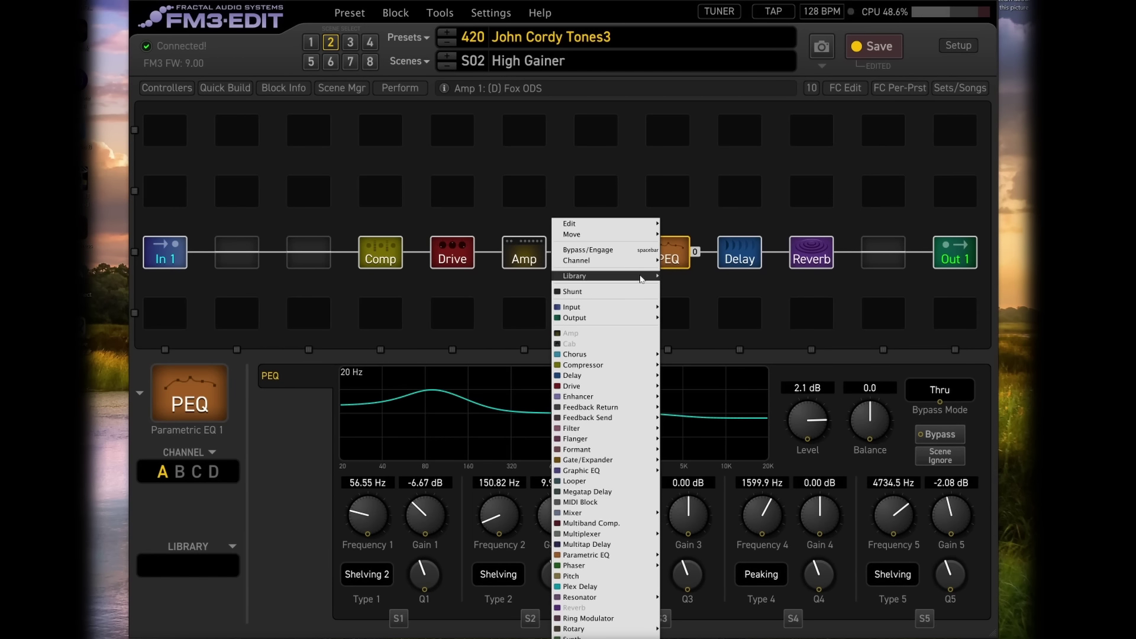
{"action": "mouse_move", "coordinate": [646, 277]}
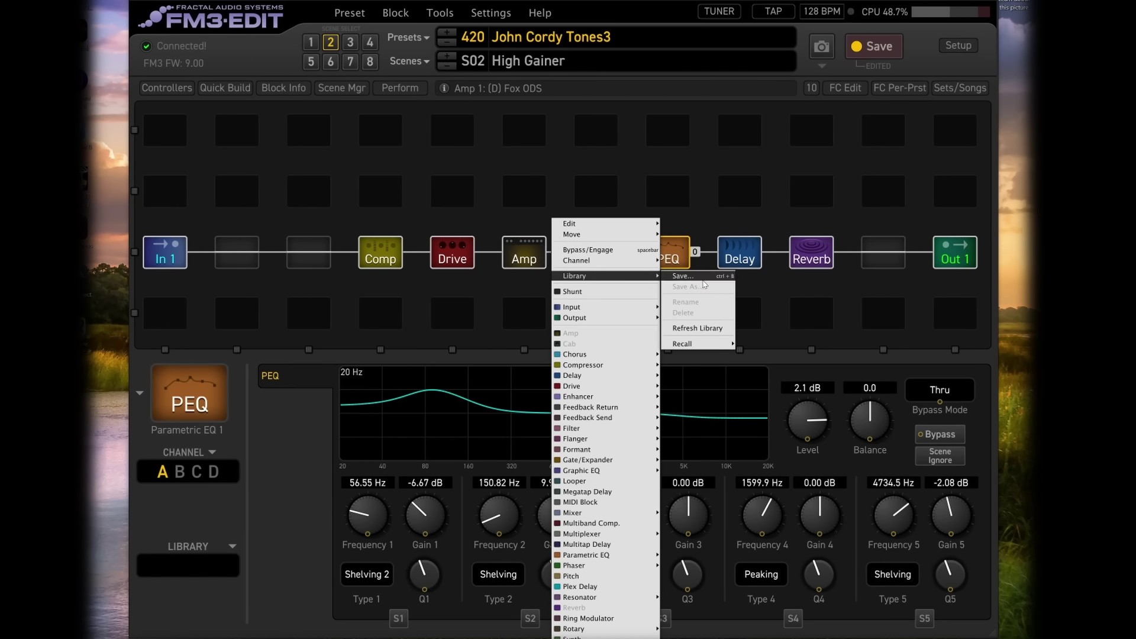
{"action": "left_click", "coordinate": [696, 278]}
{"action": "type", "text": "JC ParaEQ"}
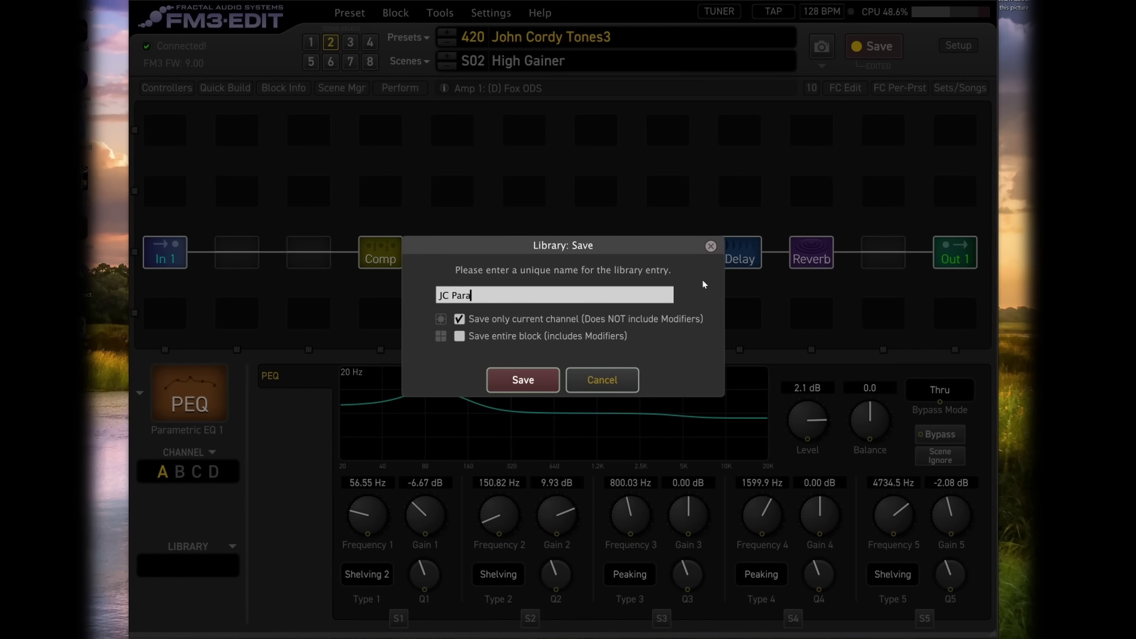
{"action": "left_click", "coordinate": [524, 380]}
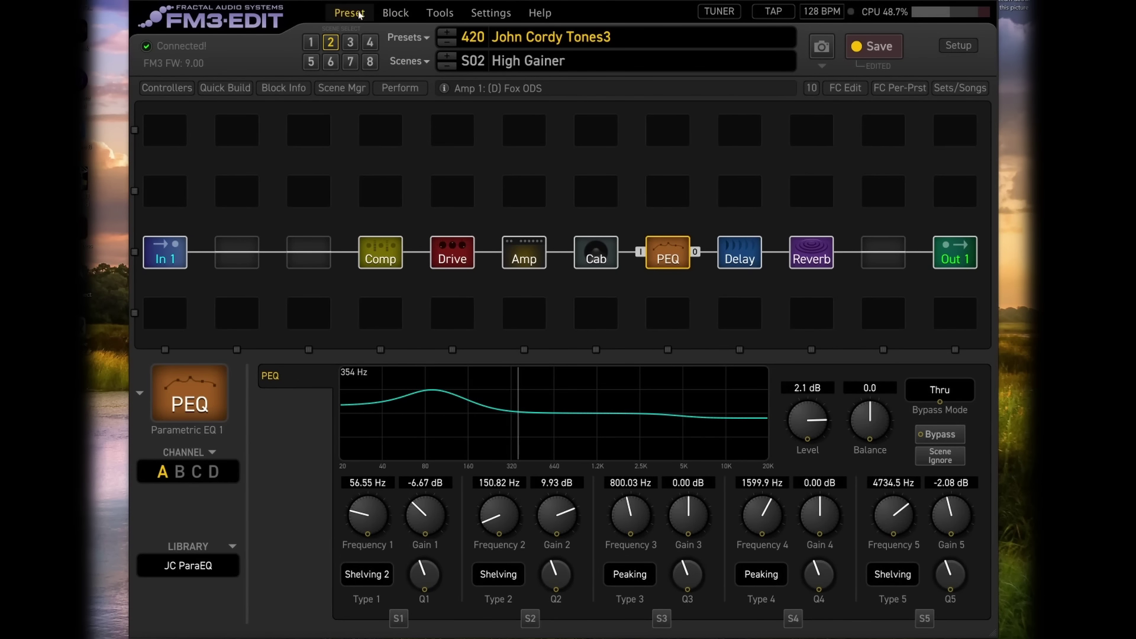
Load empty preset 439 and run a signal line along row 3 to the last column.
{"action": "left_click", "coordinate": [407, 37]}
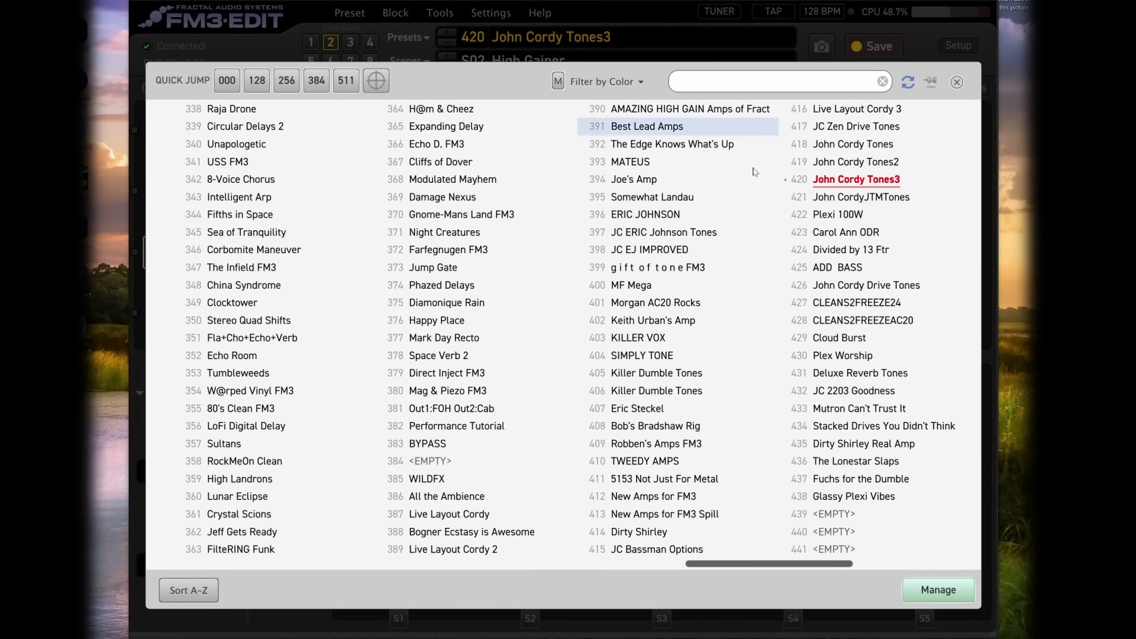
{"action": "left_click", "coordinate": [837, 513]}
{"action": "left_click", "coordinate": [164, 260]}
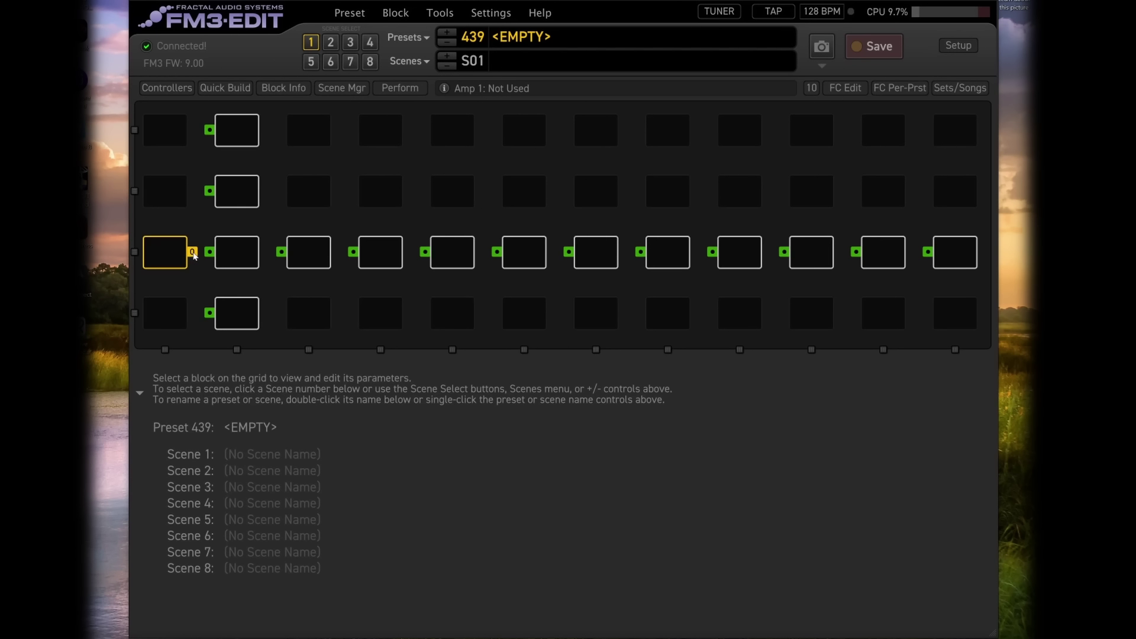
{"action": "left_click", "coordinate": [928, 252]}
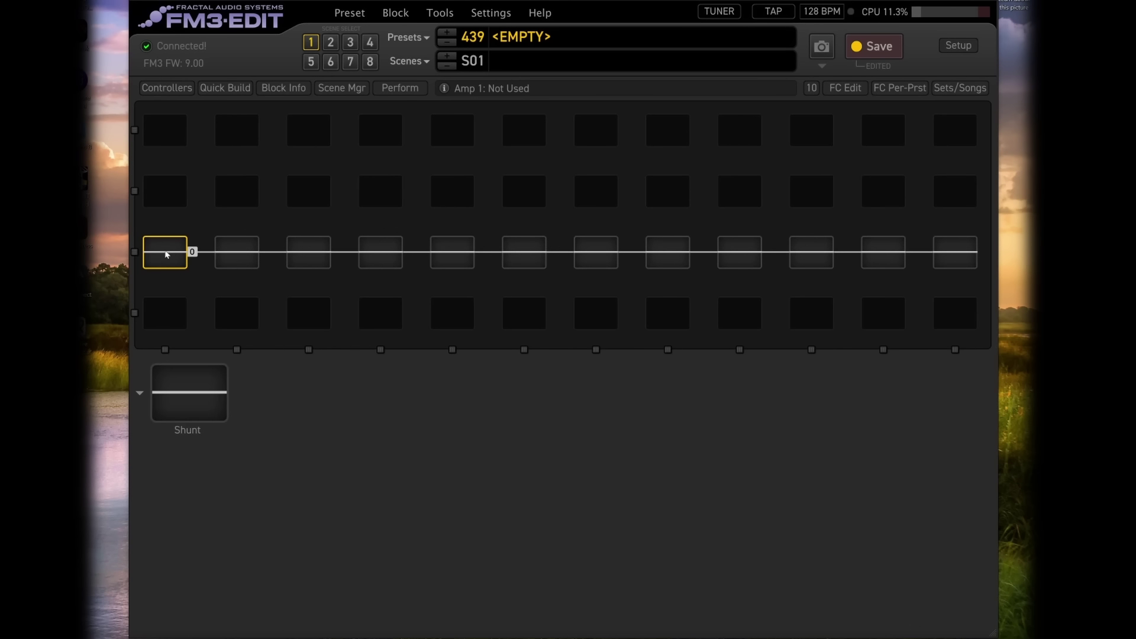
Place a Cab block in column 7 and recall its saved cabinet from the library.
{"action": "right_click", "coordinate": [596, 252]}
{"action": "left_click", "coordinate": [521, 344]}
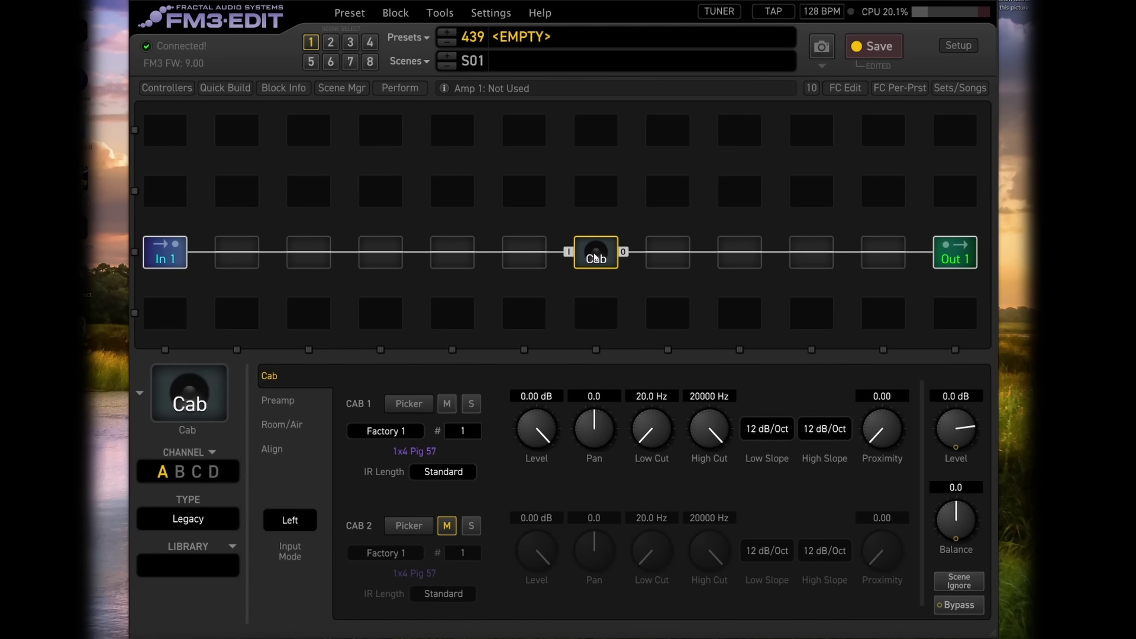
{"action": "right_click", "coordinate": [590, 256]}
{"action": "mouse_move", "coordinate": [592, 277]}
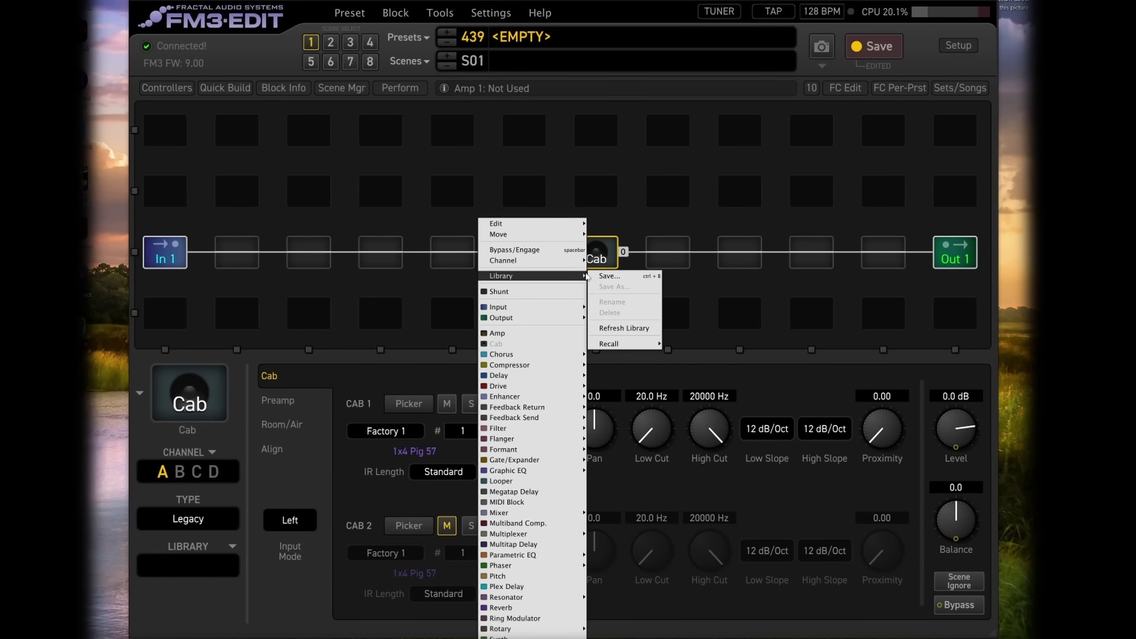
{"action": "mouse_move", "coordinate": [645, 344]}
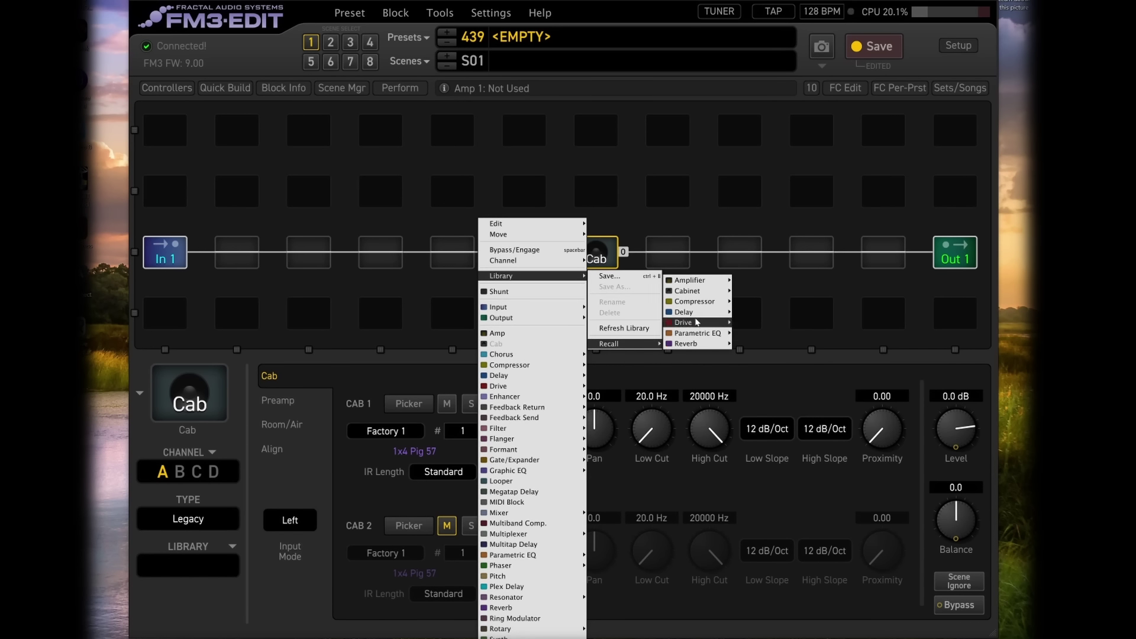
{"action": "mouse_move", "coordinate": [706, 298]}
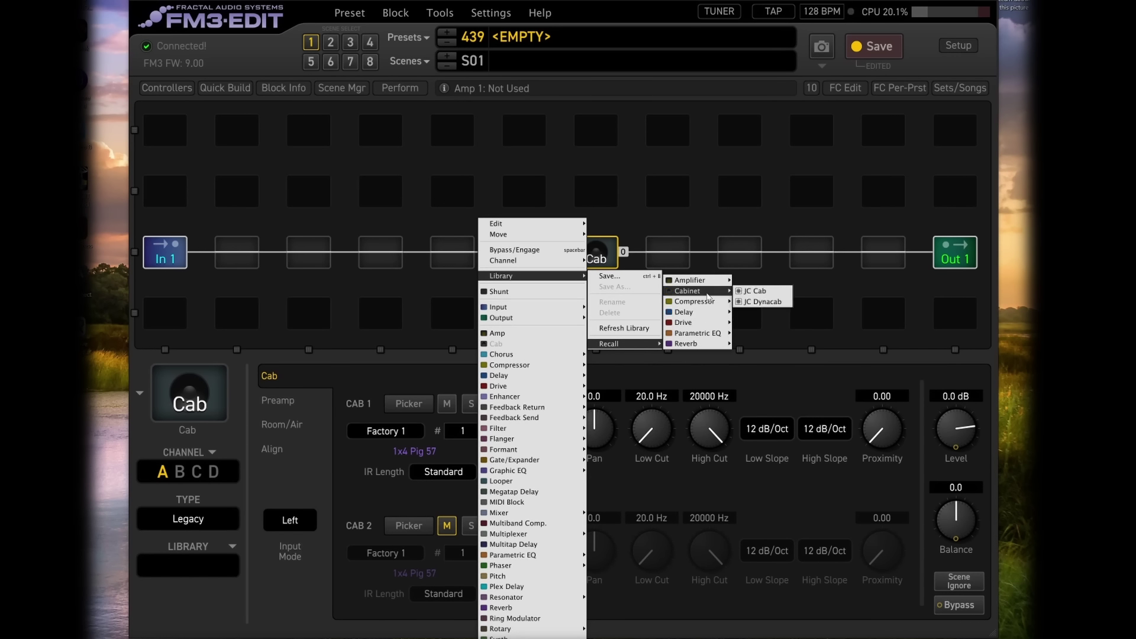
{"action": "left_click", "coordinate": [758, 297]}
Recall the JC ODS amp into the empty slot left of the Cab.
{"action": "left_click", "coordinate": [525, 254]}
{"action": "right_click", "coordinate": [528, 259]}
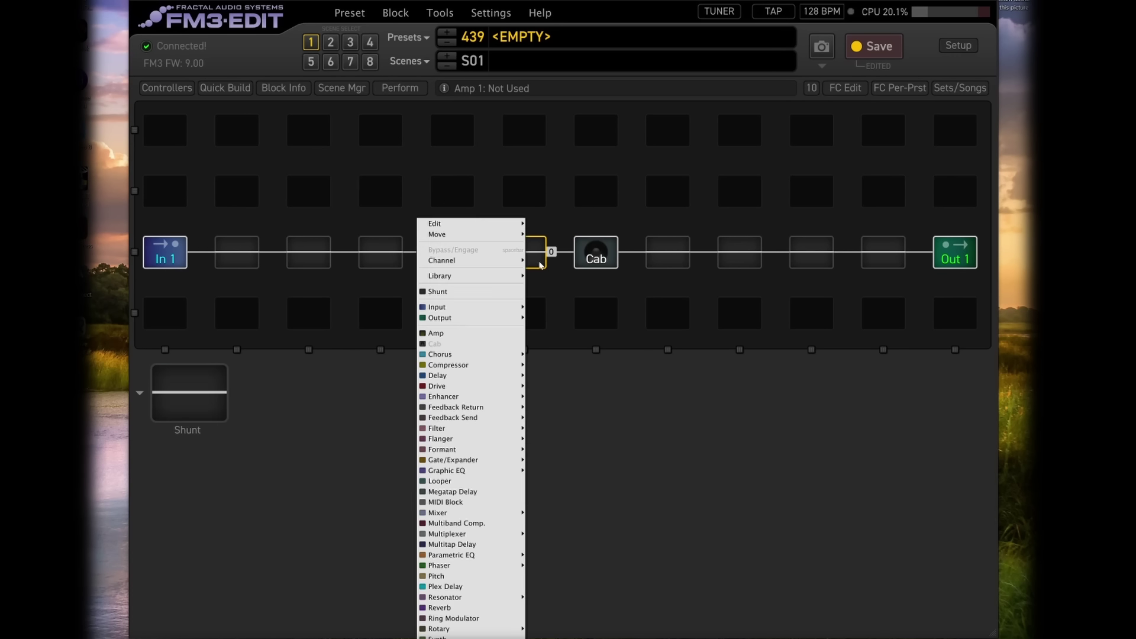
{"action": "mouse_move", "coordinate": [503, 282]}
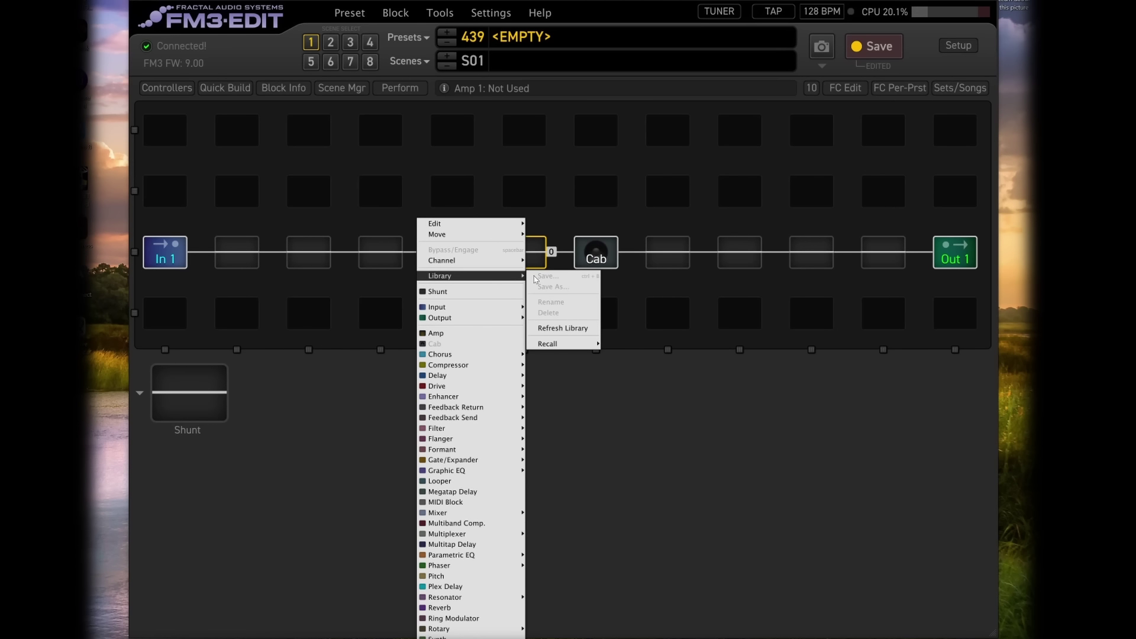
{"action": "mouse_move", "coordinate": [562, 344]}
{"action": "mouse_move", "coordinate": [651, 282]}
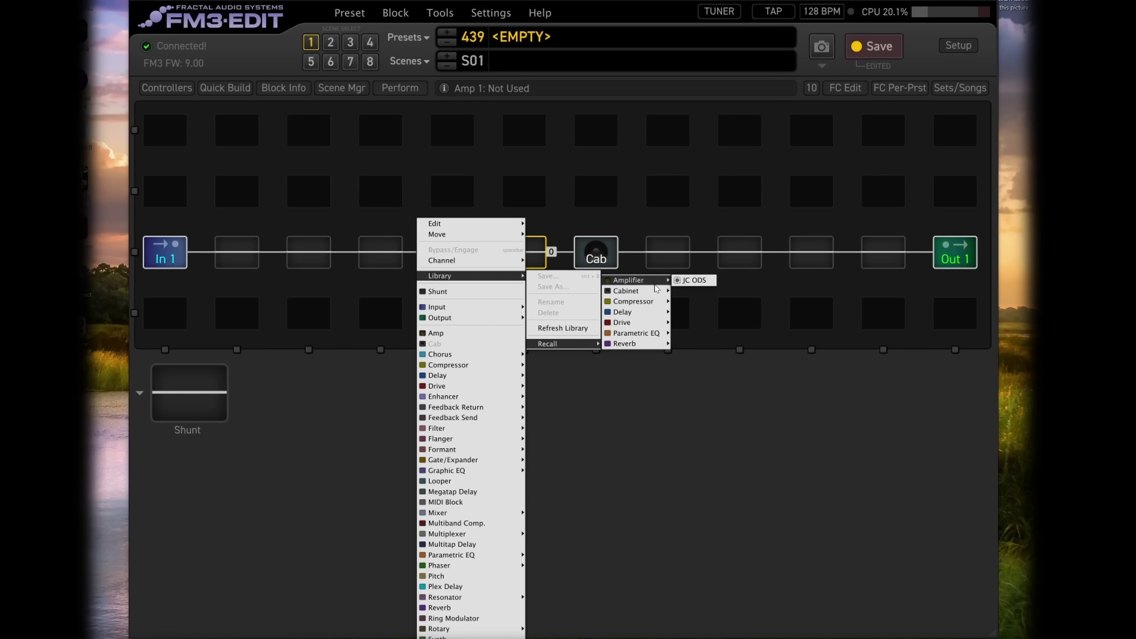
{"action": "left_click", "coordinate": [687, 281]}
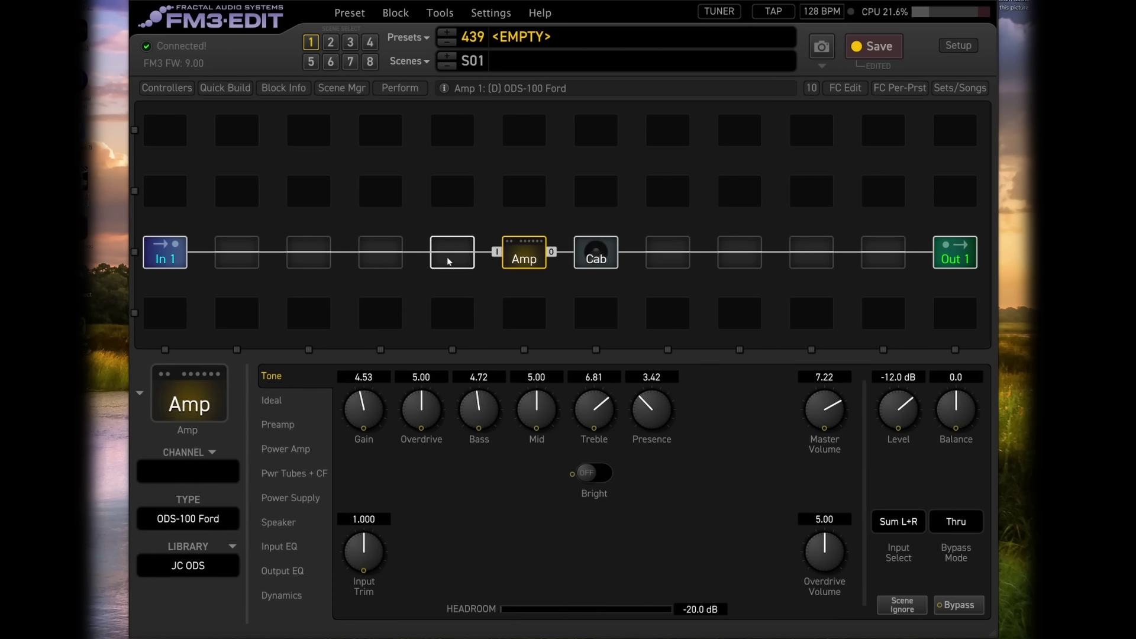
Recall JC ParaEQ into the empty slot right of the Cab.
{"action": "left_click", "coordinate": [681, 255]}
{"action": "right_click", "coordinate": [681, 256]}
{"action": "mouse_move", "coordinate": [660, 277]}
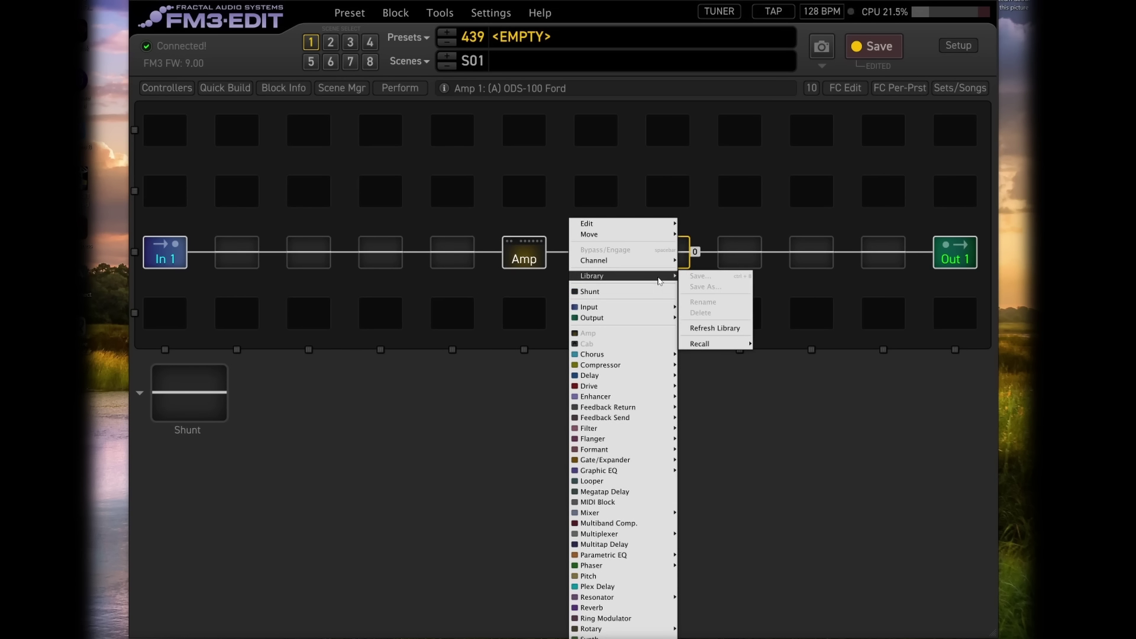
{"action": "mouse_move", "coordinate": [727, 344]}
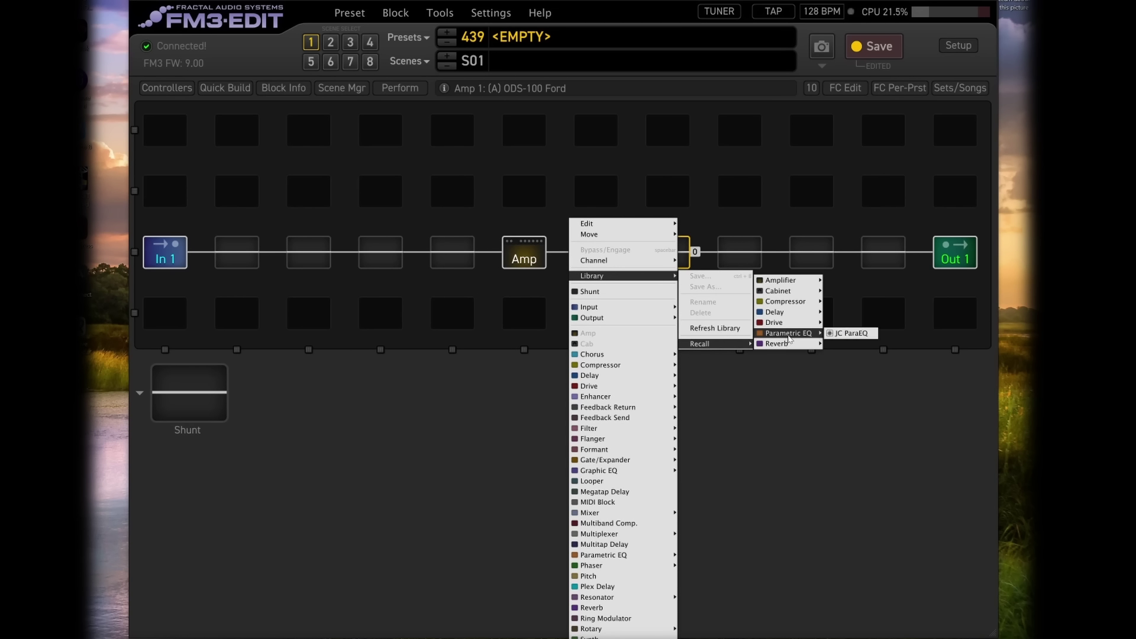
{"action": "left_click", "coordinate": [849, 331]}
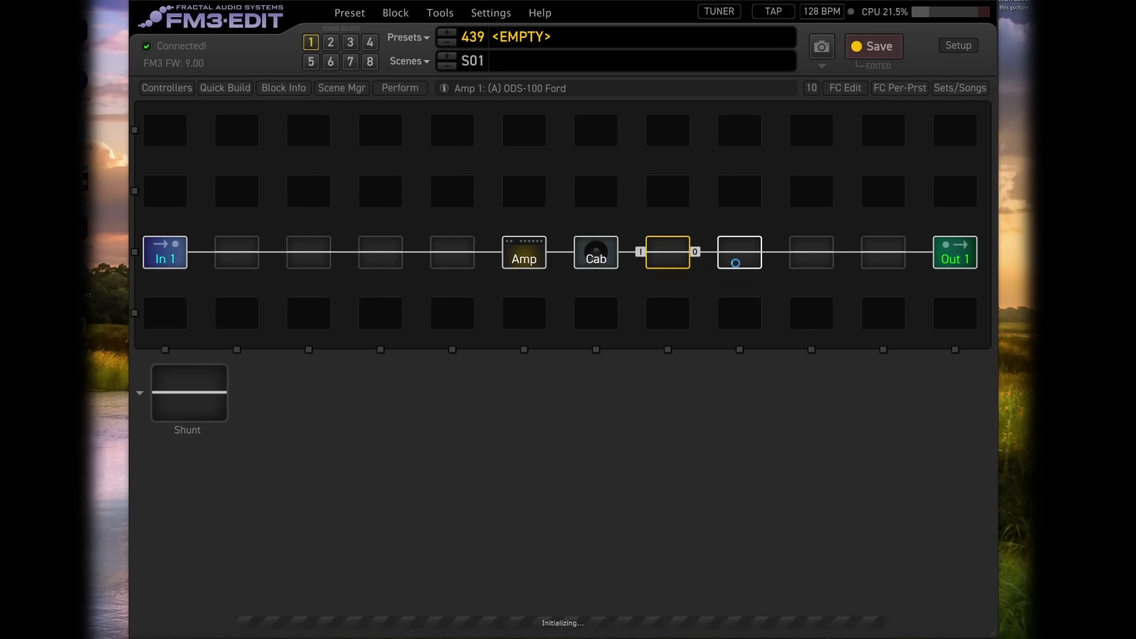
Recall JC Delay into an empty slot further right.
{"action": "left_click", "coordinate": [805, 261]}
{"action": "right_click", "coordinate": [807, 261]}
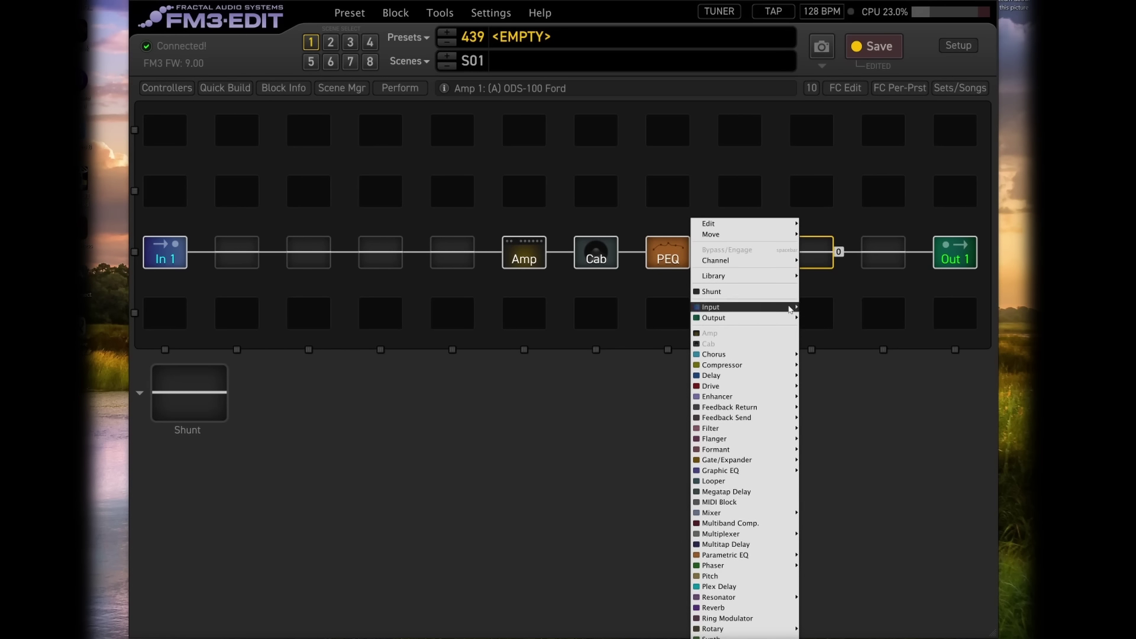
{"action": "mouse_move", "coordinate": [786, 279]}
{"action": "mouse_move", "coordinate": [853, 345]}
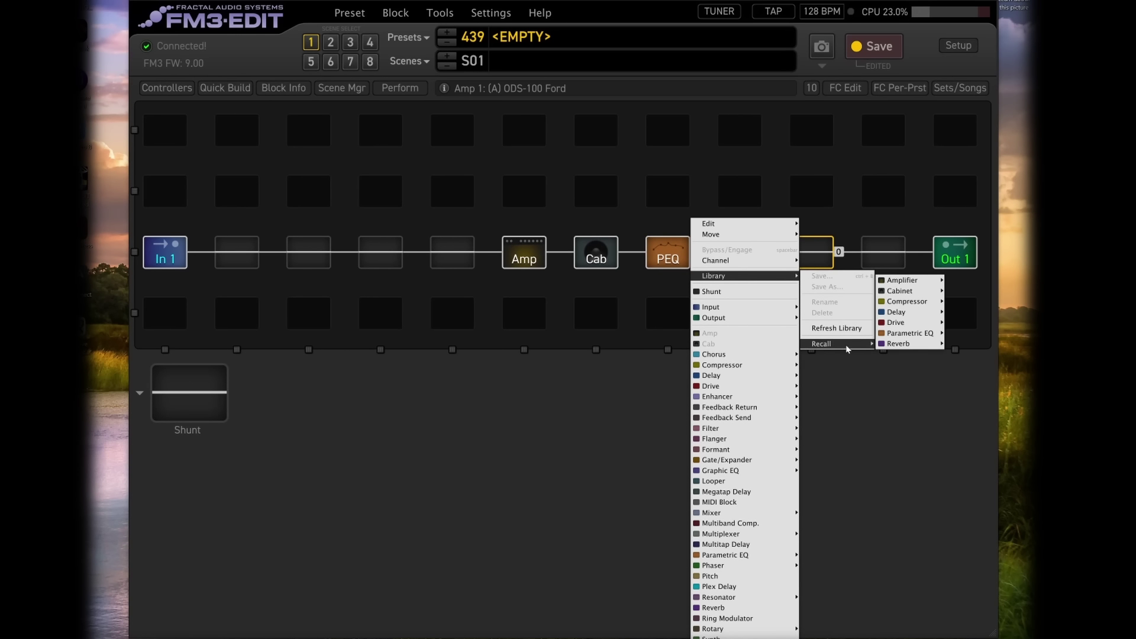
{"action": "mouse_move", "coordinate": [912, 317]}
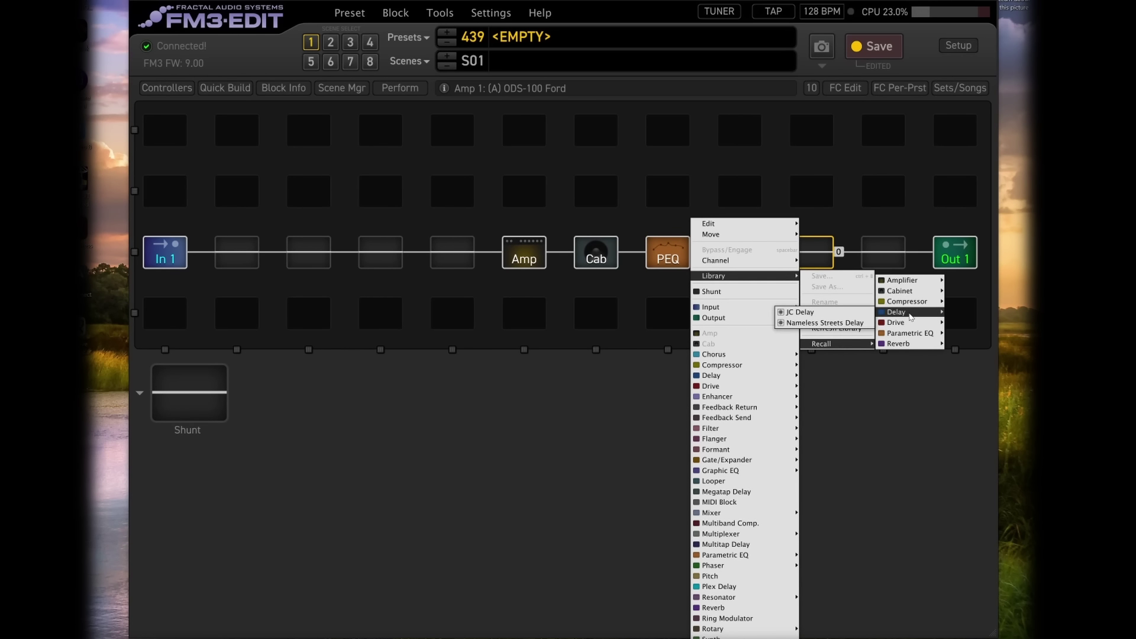
{"action": "left_click", "coordinate": [851, 315]}
Recall JC Ice Reverb into the next empty slot to the right.
{"action": "left_click", "coordinate": [885, 264]}
{"action": "right_click", "coordinate": [886, 266]}
{"action": "mouse_move", "coordinate": [839, 283]}
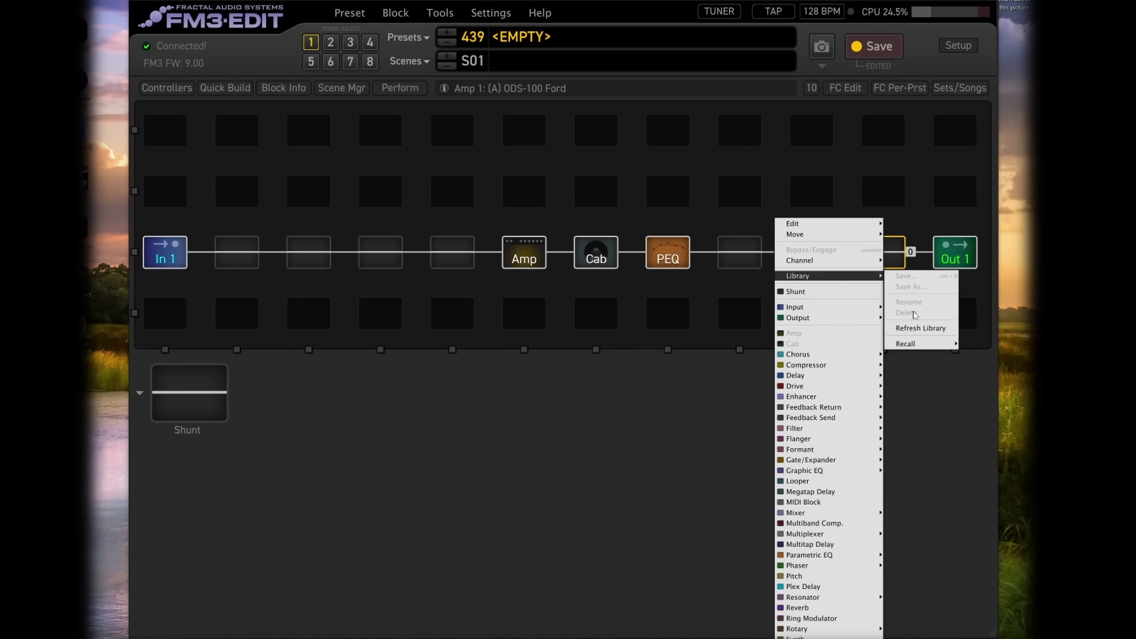
{"action": "mouse_move", "coordinate": [923, 344]}
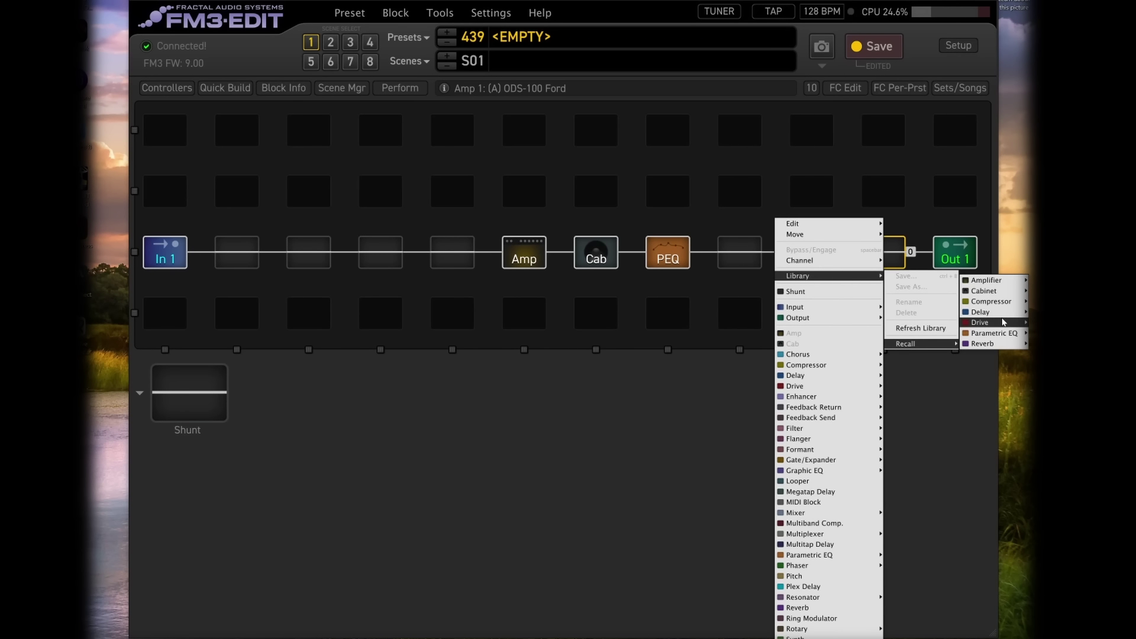
{"action": "left_click", "coordinate": [933, 338]}
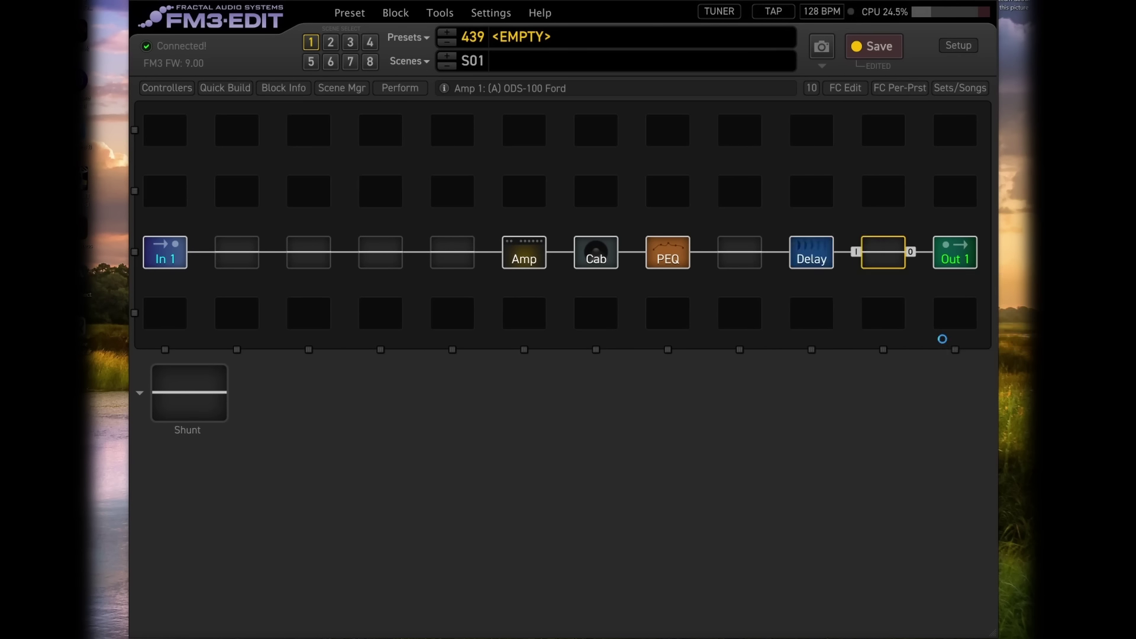
Recall JC Dynacomp into the empty slot in column 4.
{"action": "left_click", "coordinate": [370, 268]}
{"action": "right_click", "coordinate": [384, 258]}
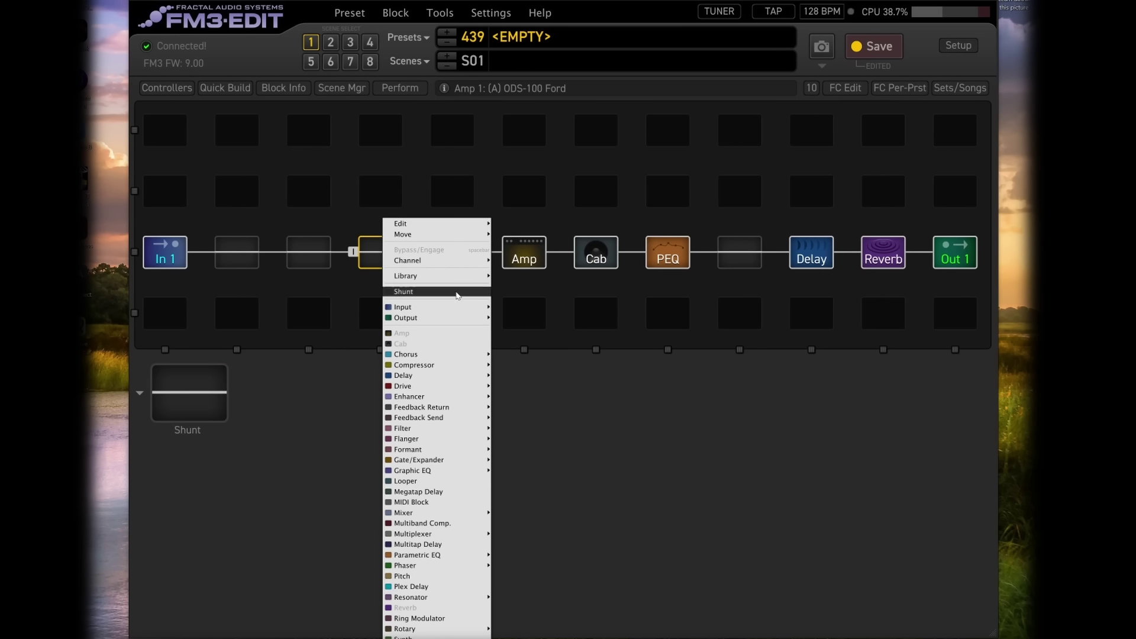
{"action": "mouse_move", "coordinate": [459, 278]}
{"action": "mouse_move", "coordinate": [524, 343]}
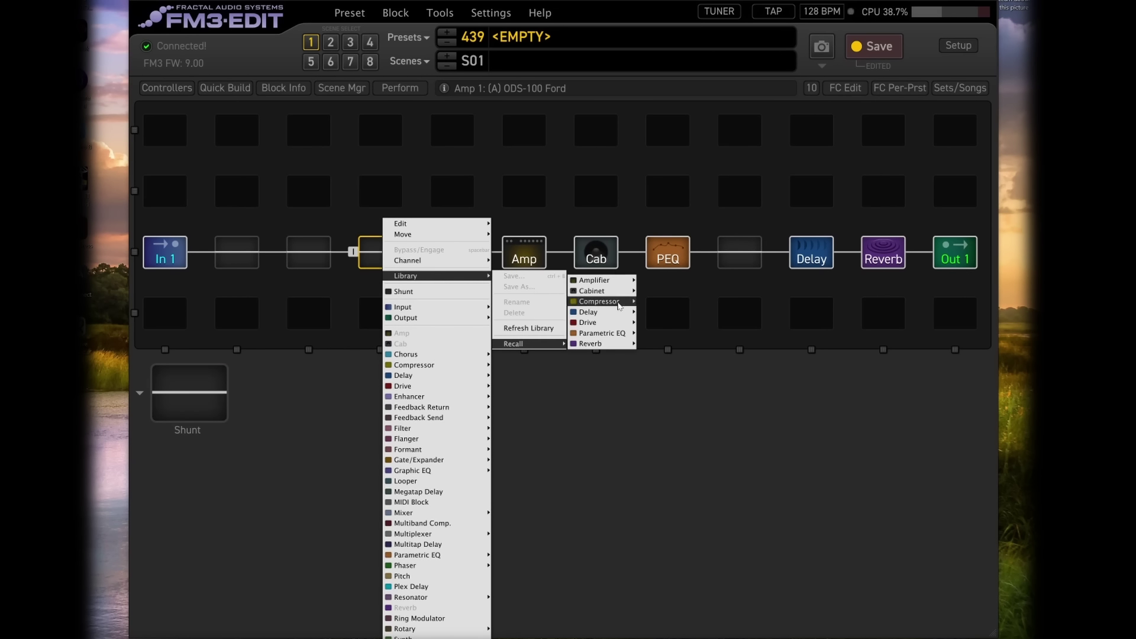
{"action": "mouse_move", "coordinate": [601, 302]}
{"action": "left_click", "coordinate": [646, 302]}
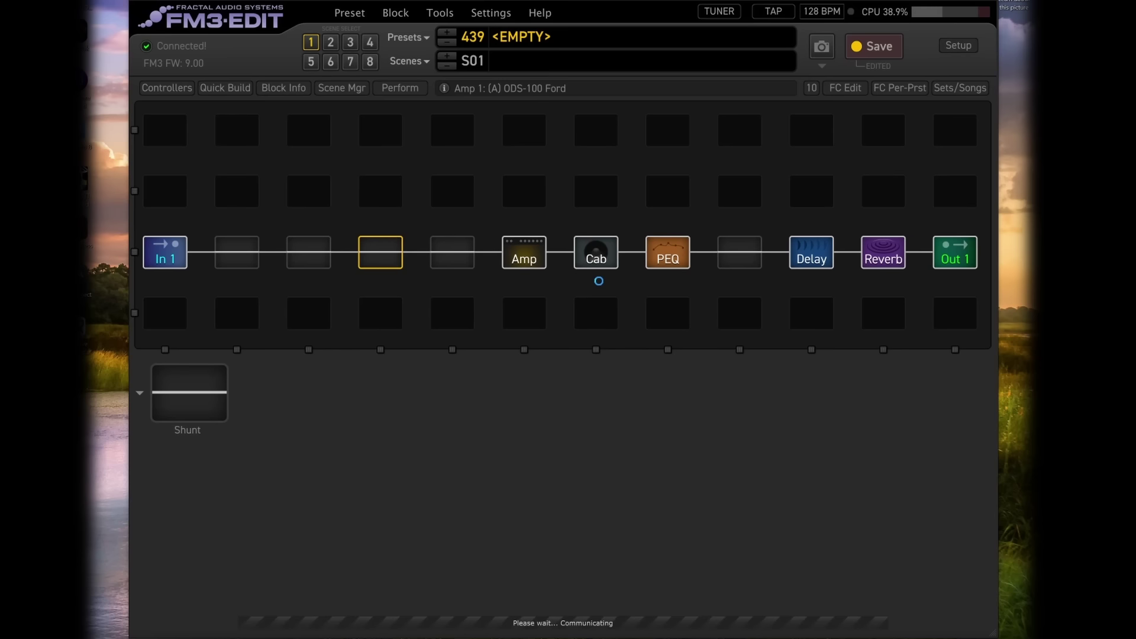
Recall the JC Dod OD250 drive into the next empty slot before the Amp.
{"action": "right_click", "coordinate": [453, 252]}
{"action": "mouse_move", "coordinate": [378, 280]}
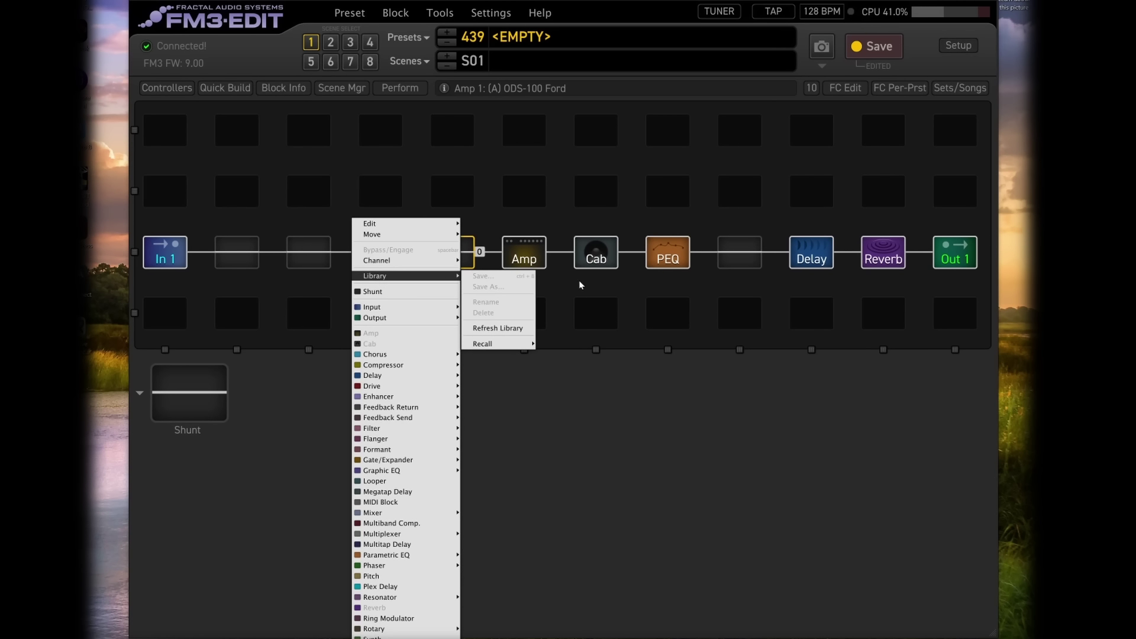
{"action": "mouse_move", "coordinate": [506, 342]}
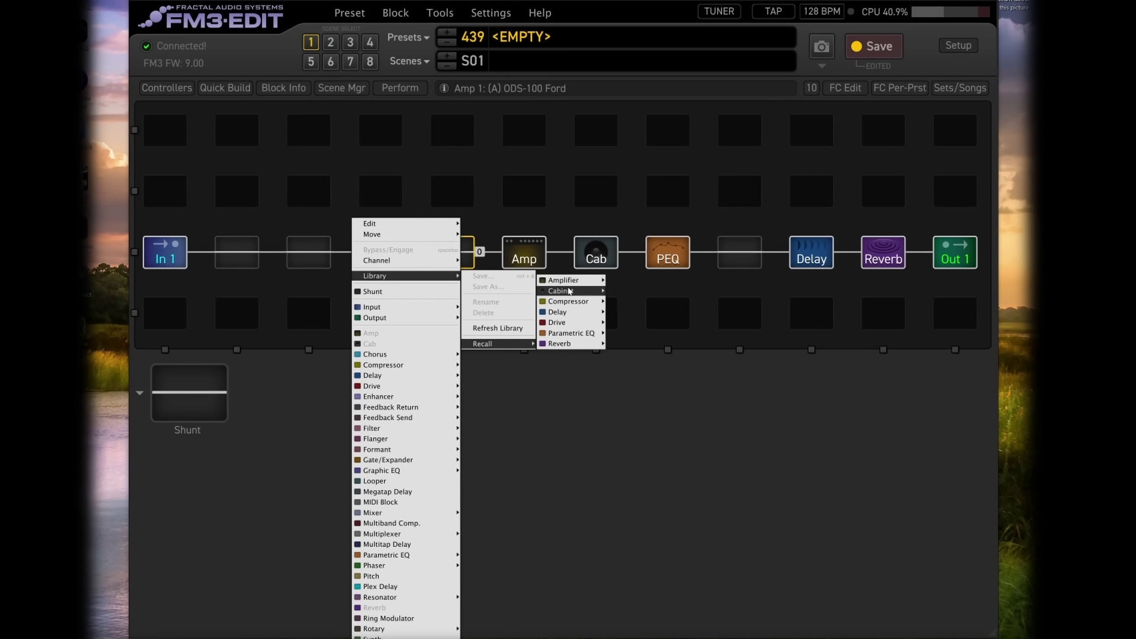
{"action": "mouse_move", "coordinate": [567, 284]}
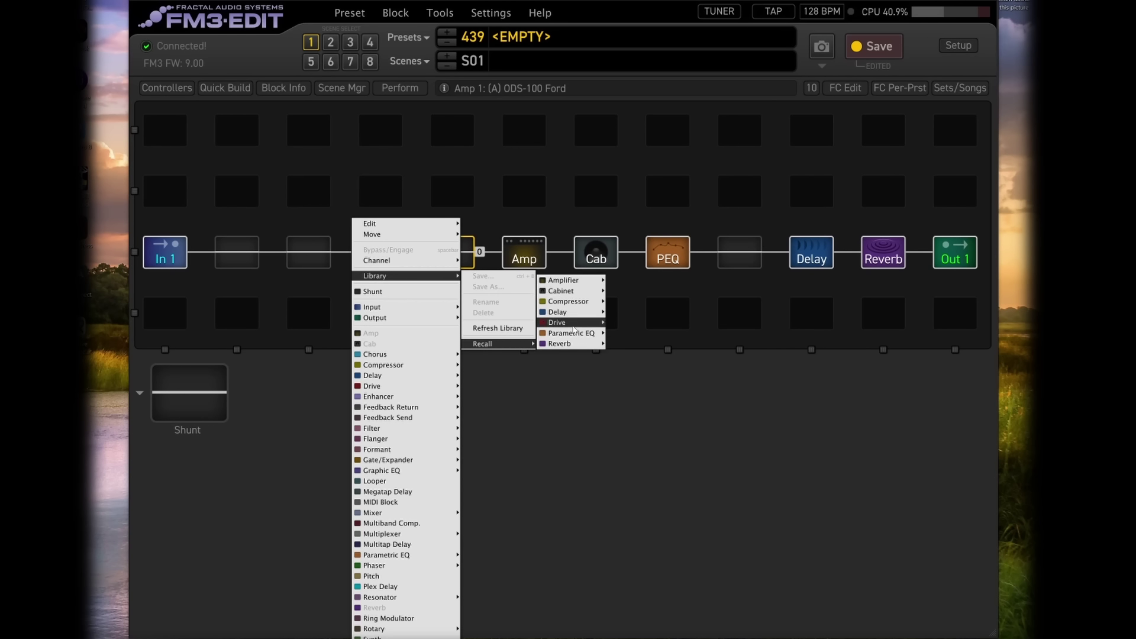
{"action": "left_click", "coordinate": [601, 310]}
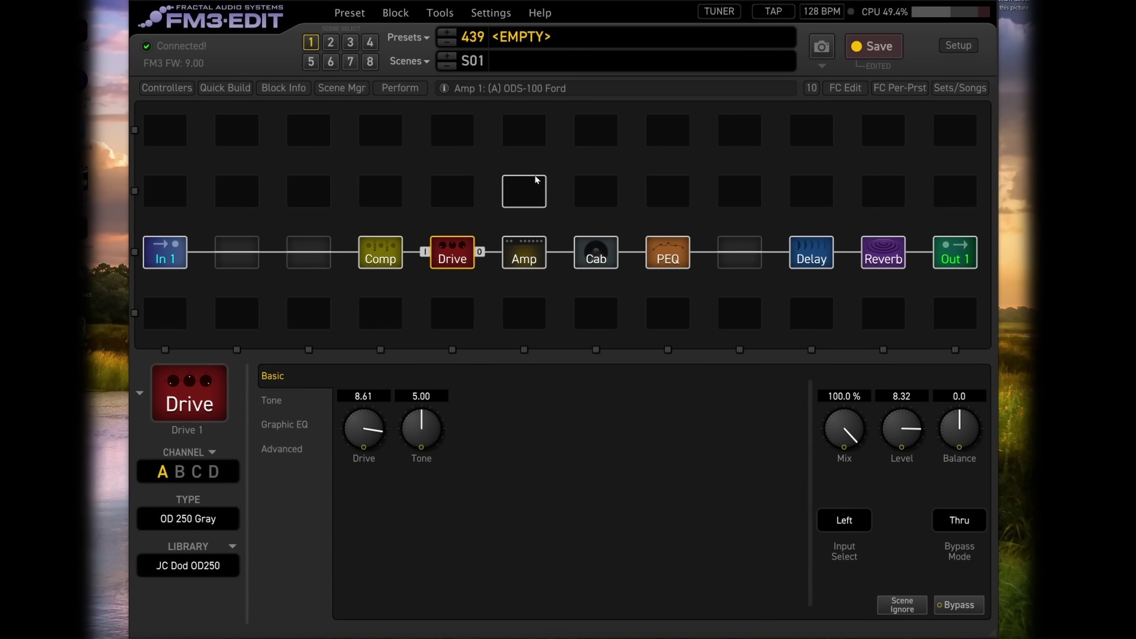
Check the Amp and Drive blocks, then save the preset as 'JC Blocks'.
{"action": "left_click", "coordinate": [522, 261]}
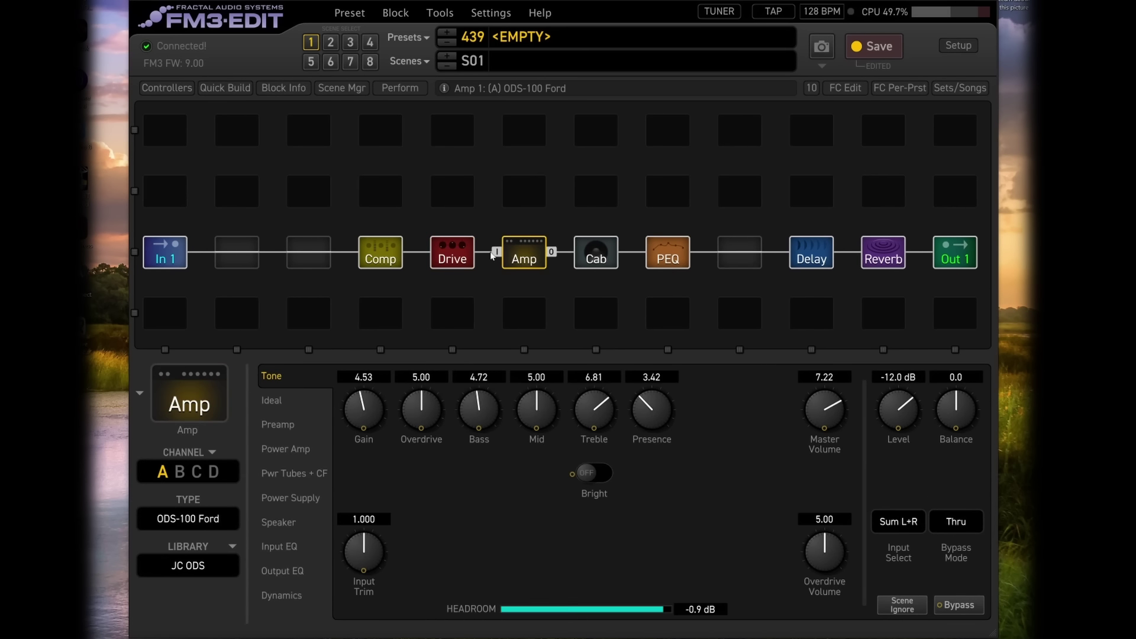
{"action": "left_click", "coordinate": [450, 257]}
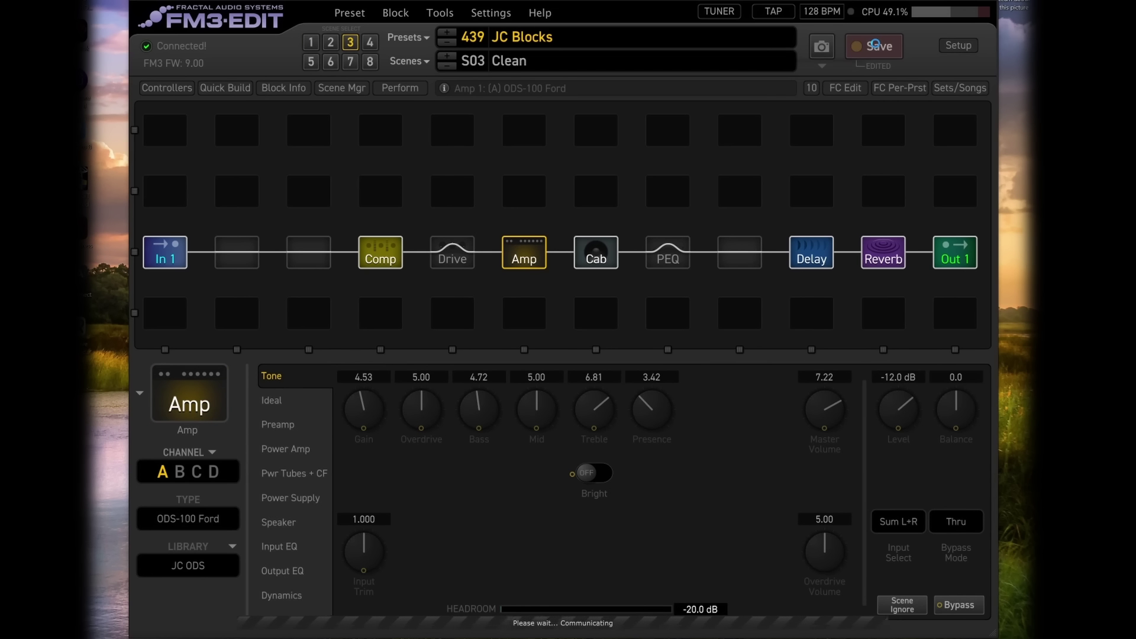
{"action": "left_click", "coordinate": [877, 47]}
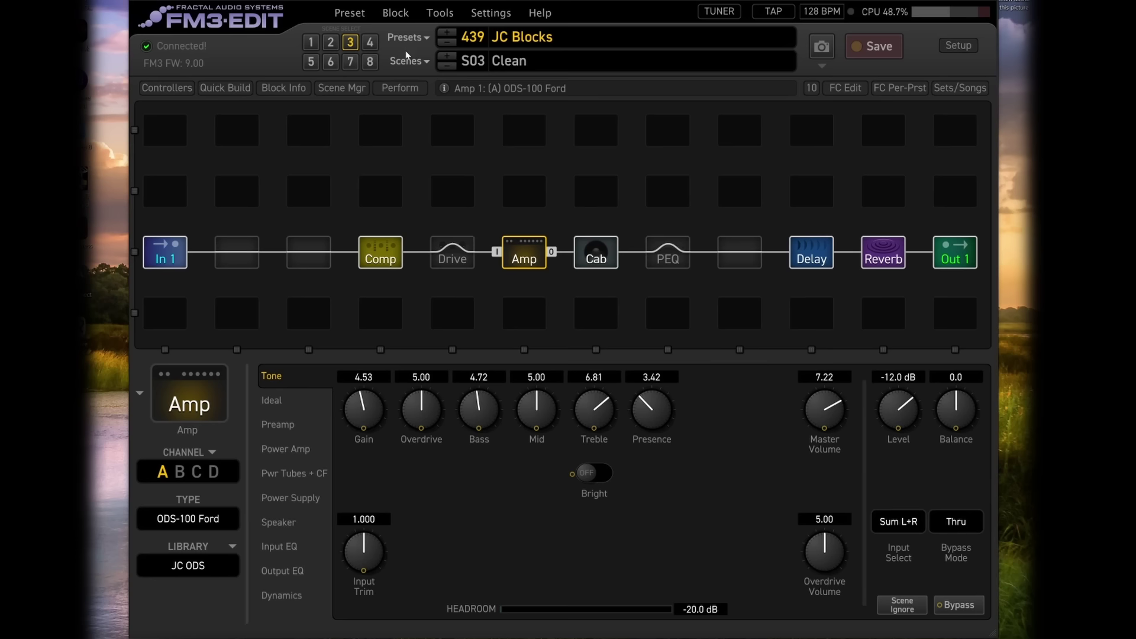
Load factory preset 240 New Atmos from the preset list.
{"action": "left_click", "coordinate": [877, 46]}
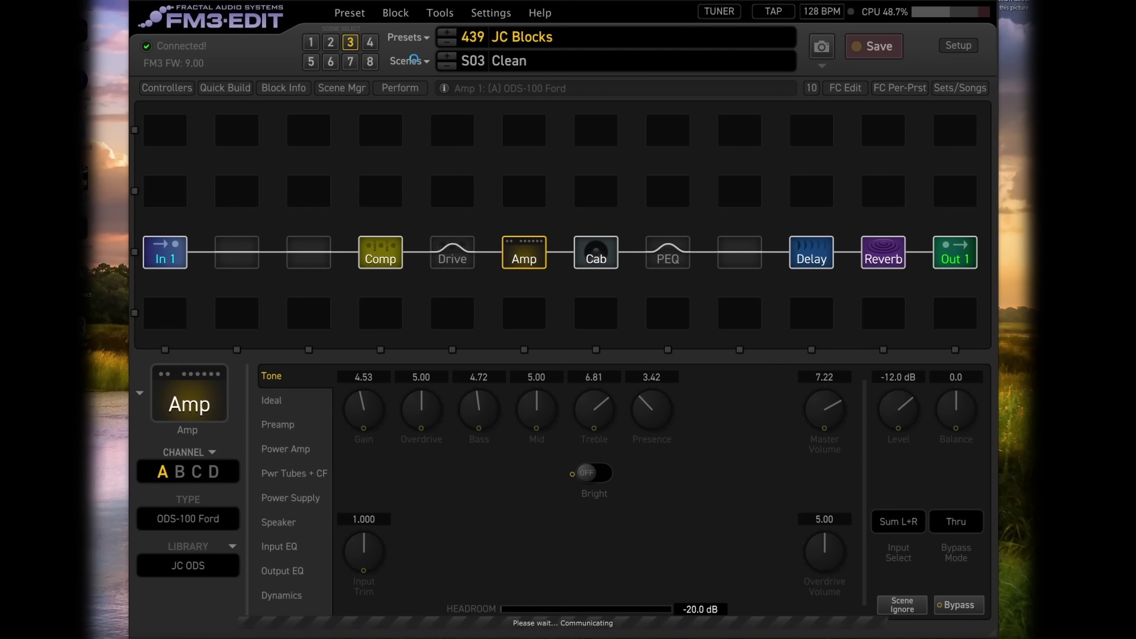
{"action": "left_click", "coordinate": [413, 38]}
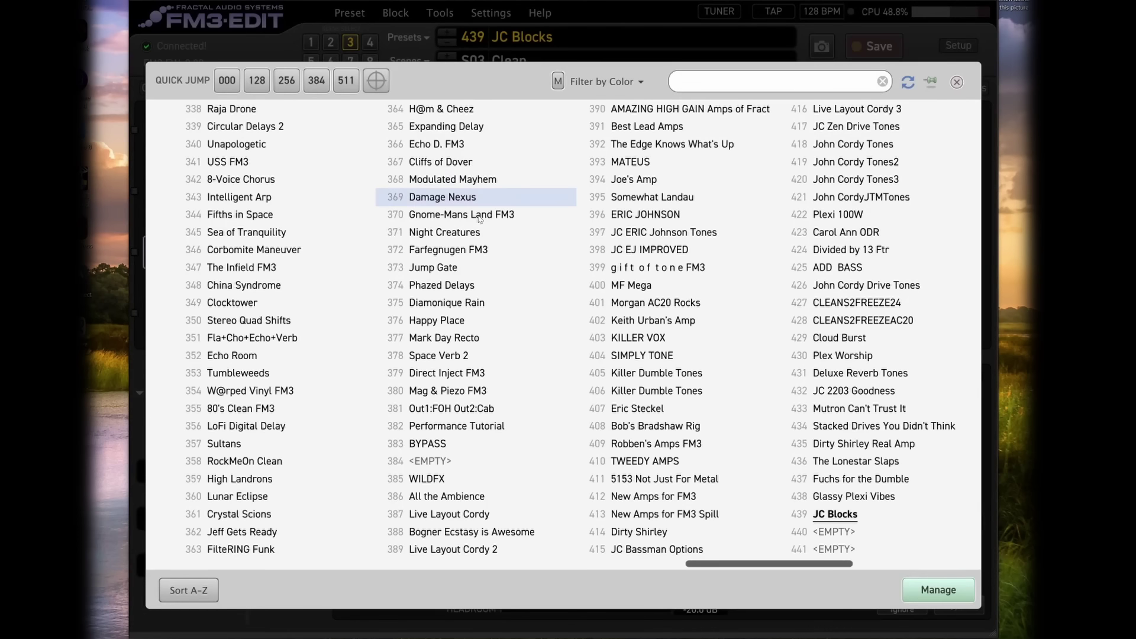
{"action": "key", "text": "Escape"}
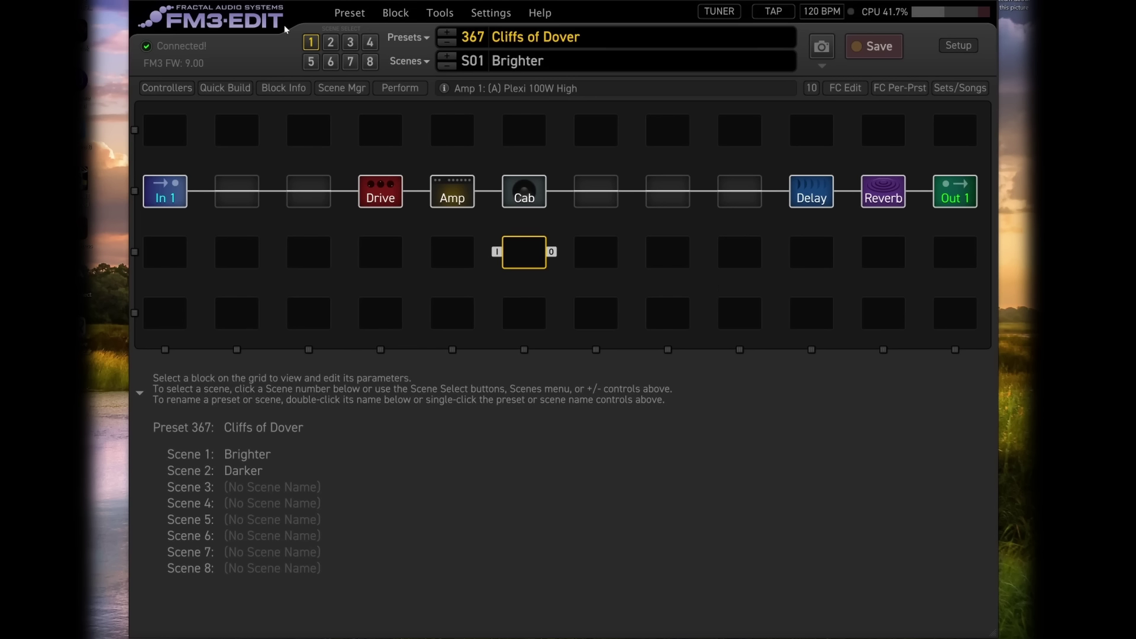
{"action": "left_click", "coordinate": [427, 39]}
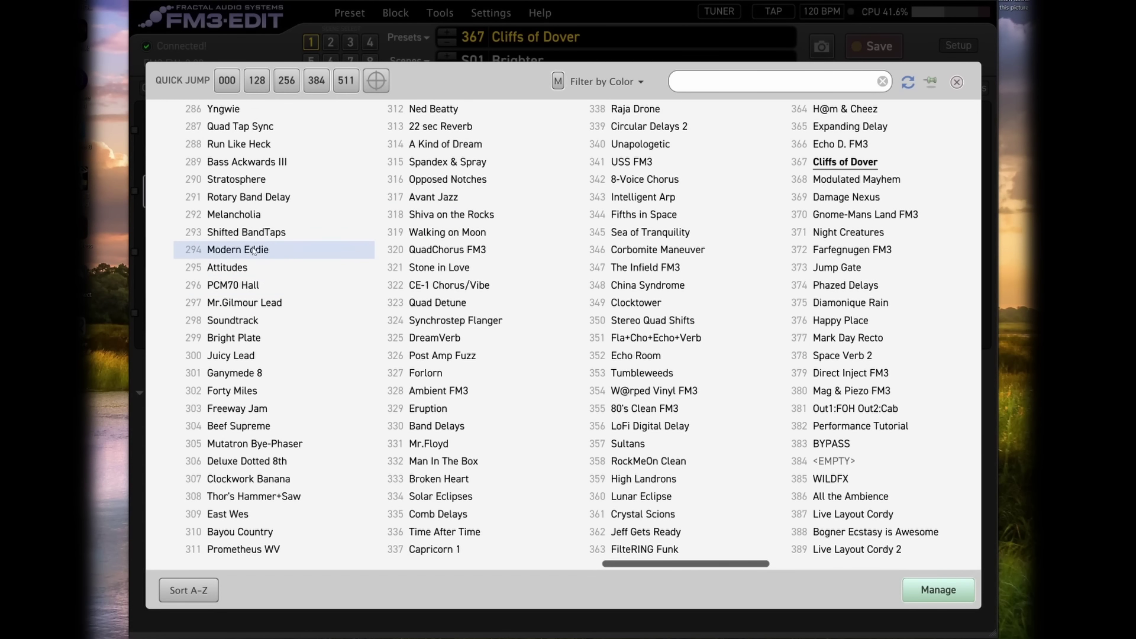
{"action": "scroll", "coordinate": [266, 474], "scroll_direction": "up", "scroll_amount": 3}
{"action": "left_click", "coordinate": [429, 232]}
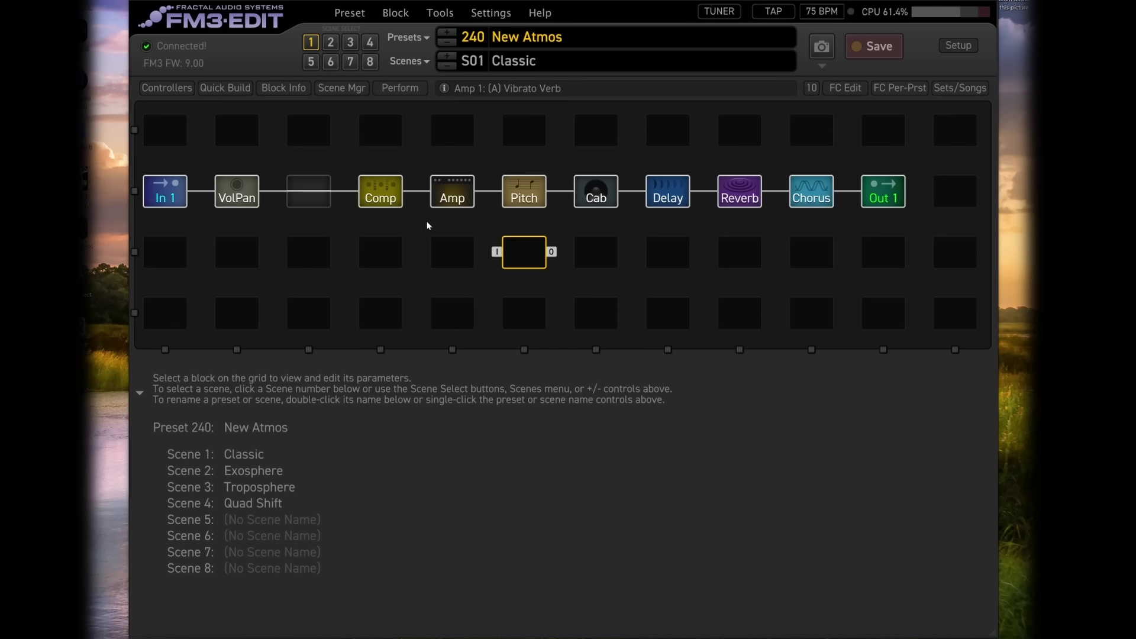
Inspect the Delay, Reverb and Chorus blocks, returning to Pitch's Dual Chromatic voices (-5, 7, 35% mix).
{"action": "left_click", "coordinate": [522, 189]}
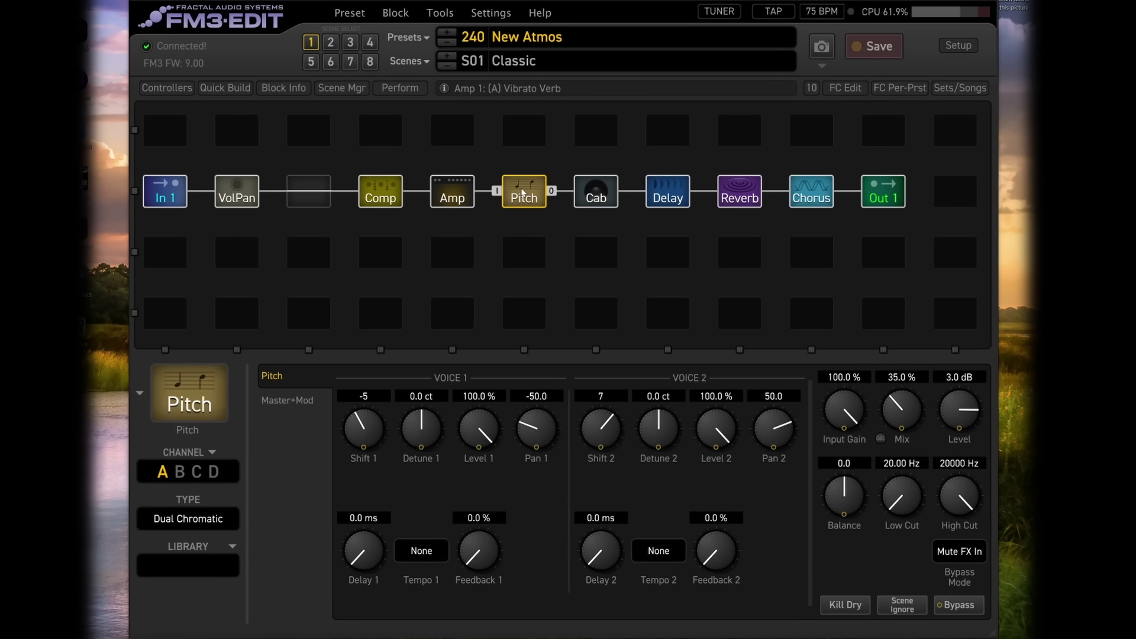
{"action": "right_click", "coordinate": [522, 190]}
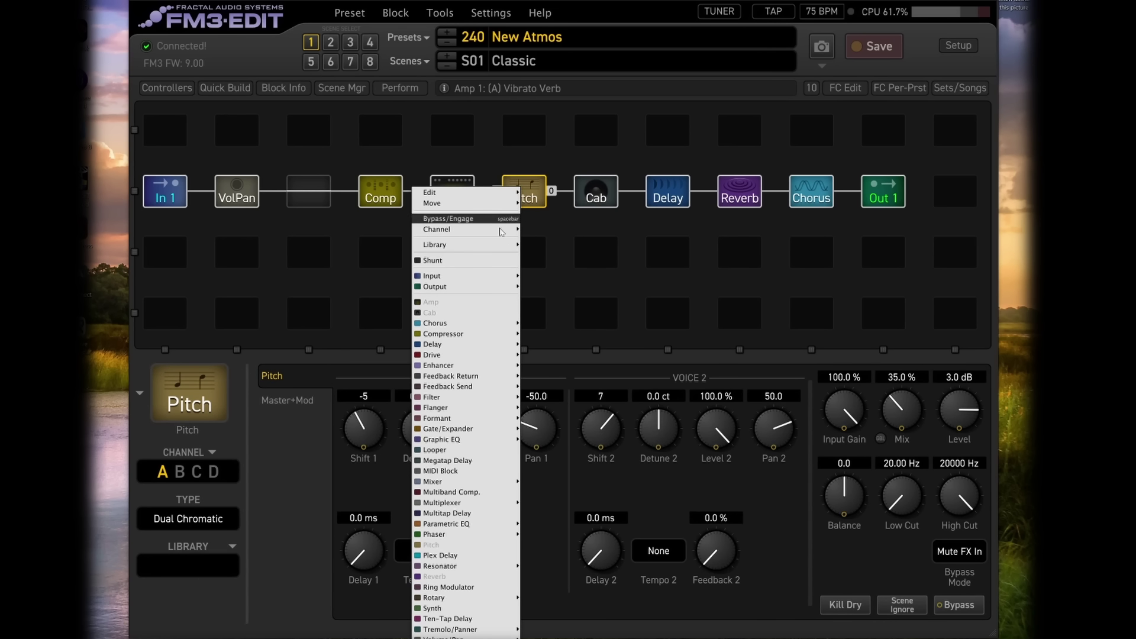
{"action": "left_click", "coordinate": [712, 193]}
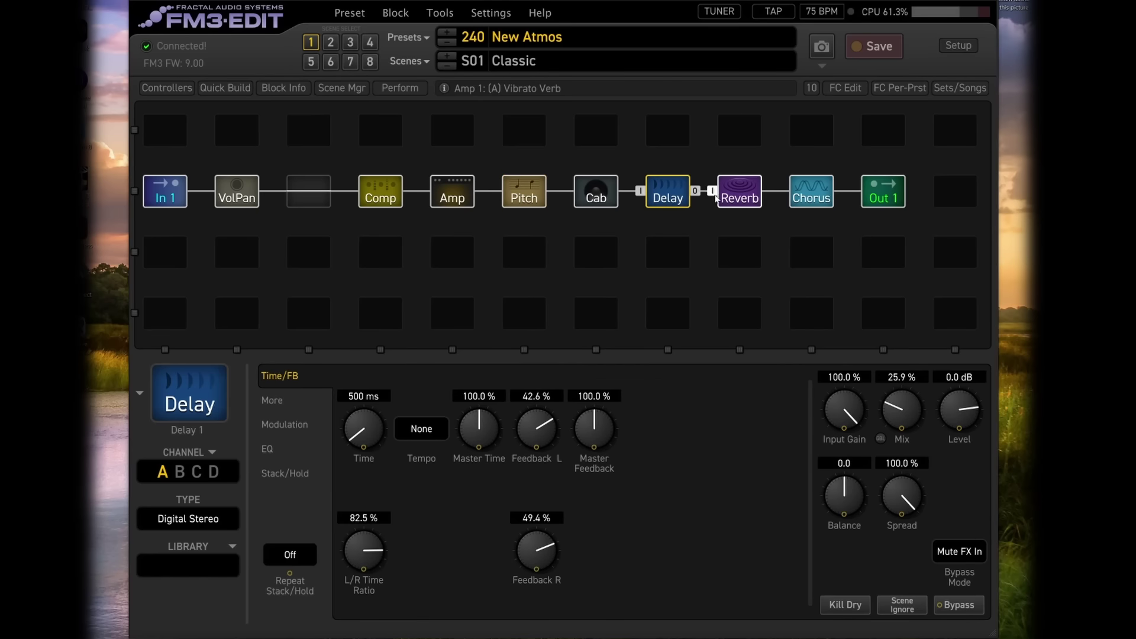
{"action": "left_click_drag", "start_coordinate": [715, 195], "coordinate": [745, 201]}
{"action": "left_click", "coordinate": [745, 201]}
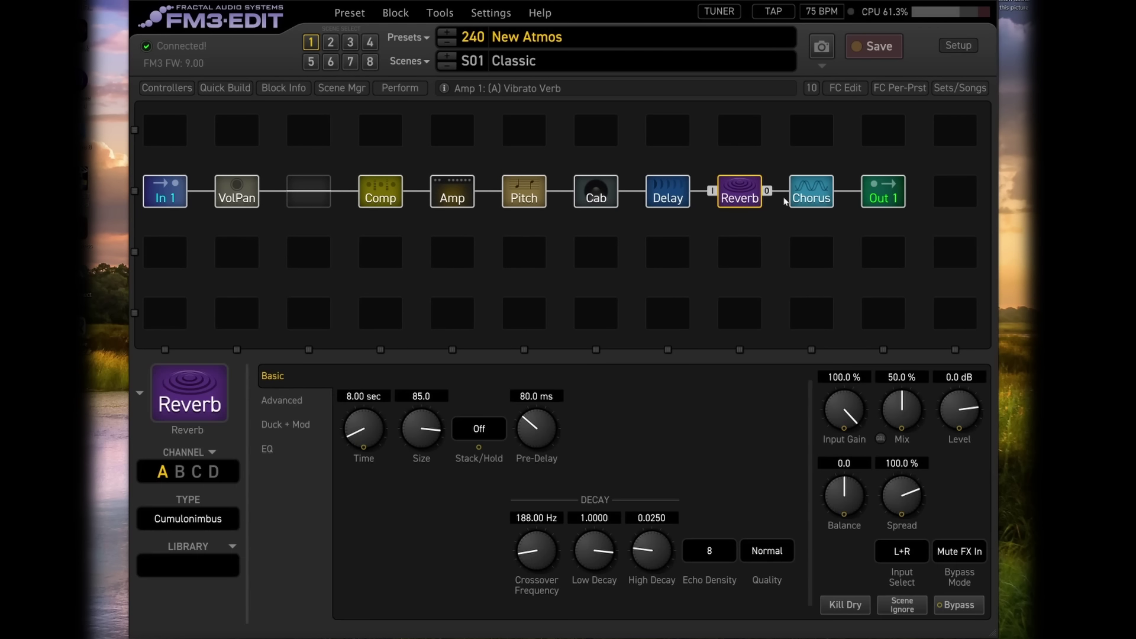
{"action": "left_click", "coordinate": [812, 196]}
{"action": "left_click", "coordinate": [519, 196]}
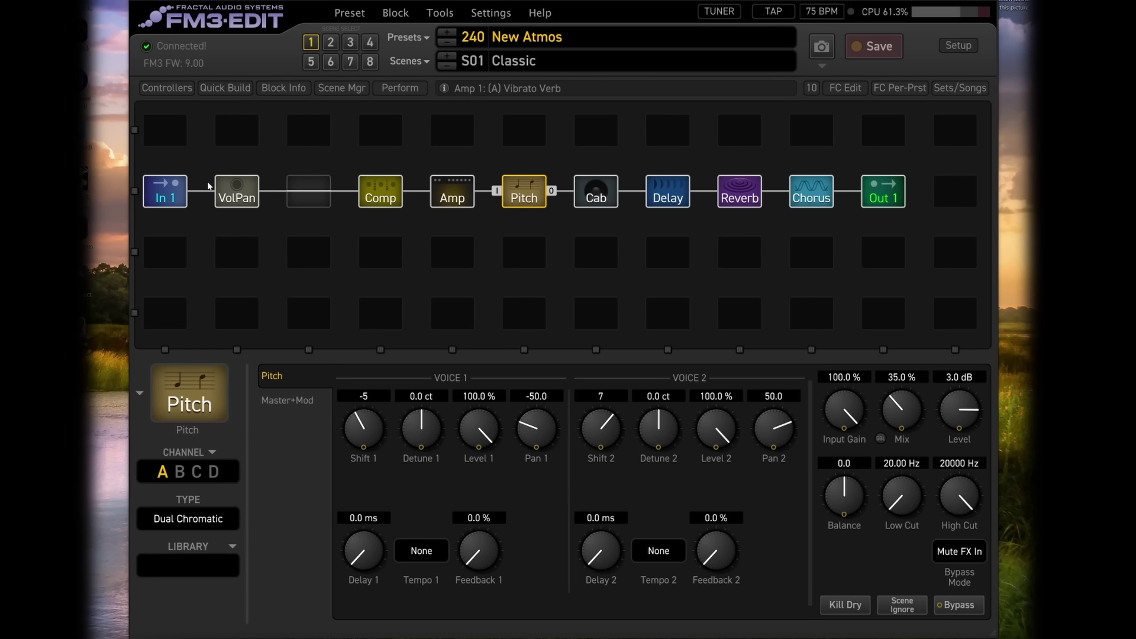
Start a library save of the selected VolPan block.
{"action": "left_click", "coordinate": [235, 191]}
{"action": "right_click", "coordinate": [230, 190]}
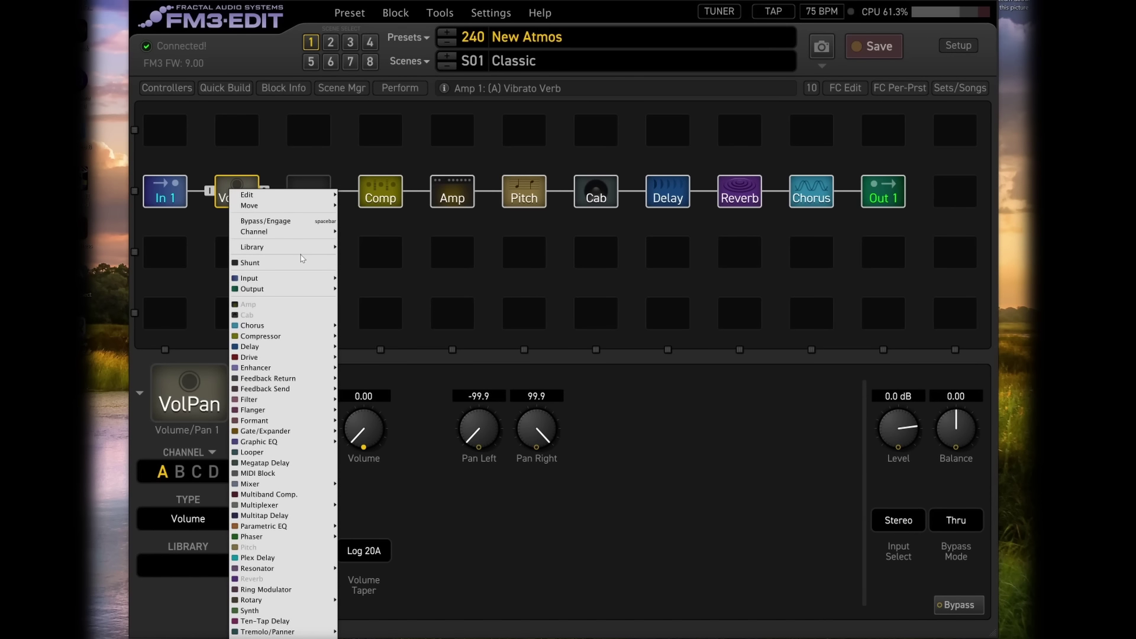
{"action": "mouse_move", "coordinate": [302, 252]}
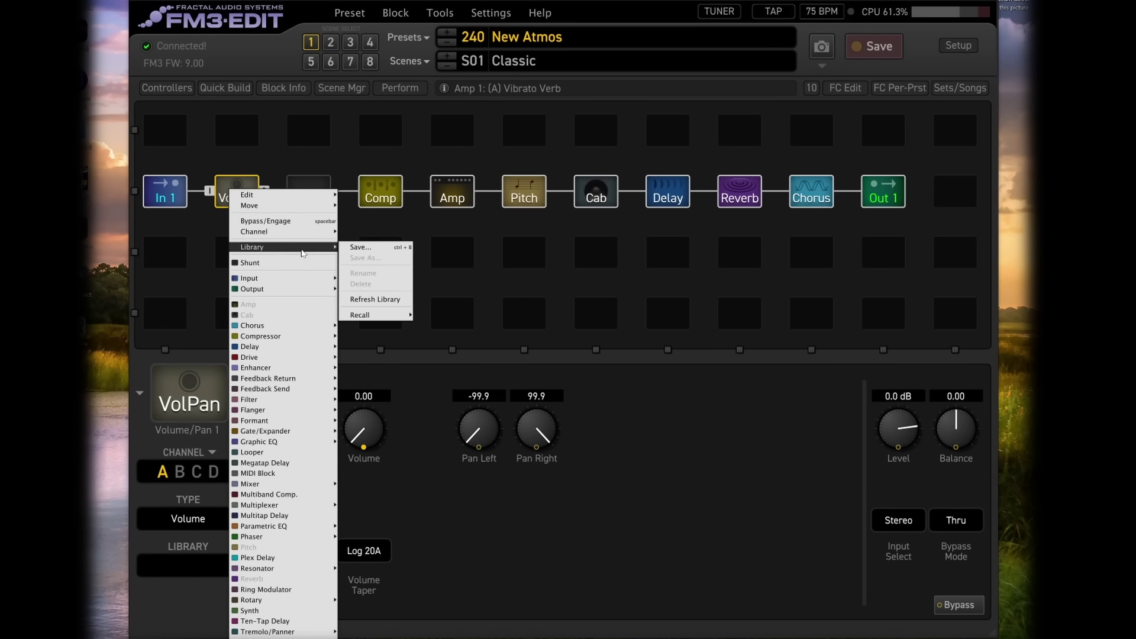
{"action": "left_click", "coordinate": [374, 248]}
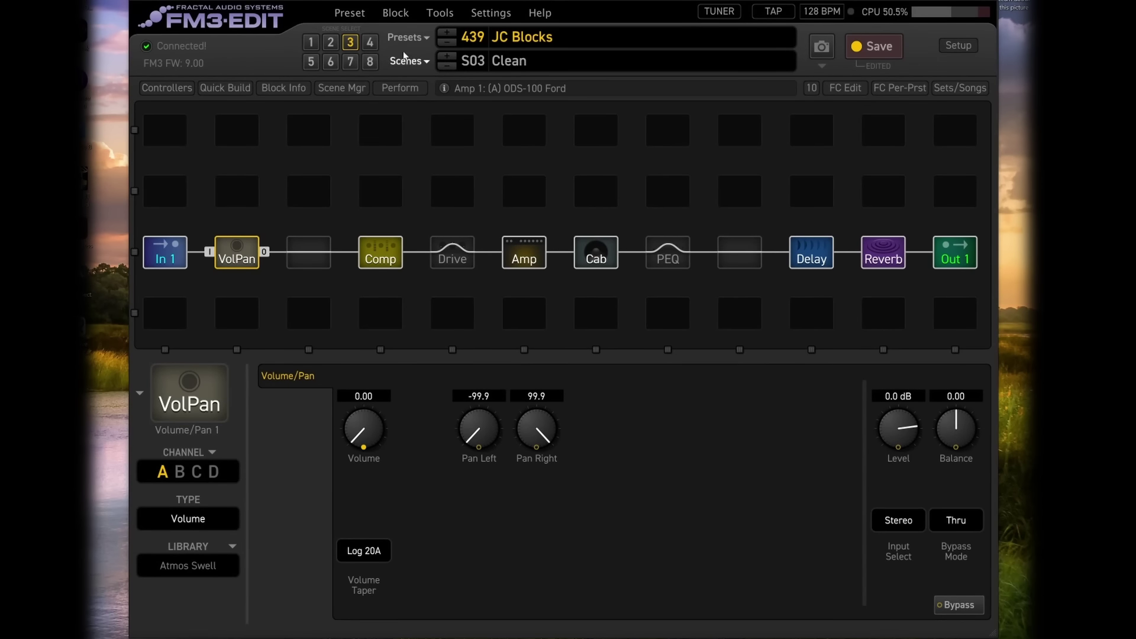
Load preset 240 New Atmos and show its VolPan block settings.
{"action": "left_click", "coordinate": [408, 37]}
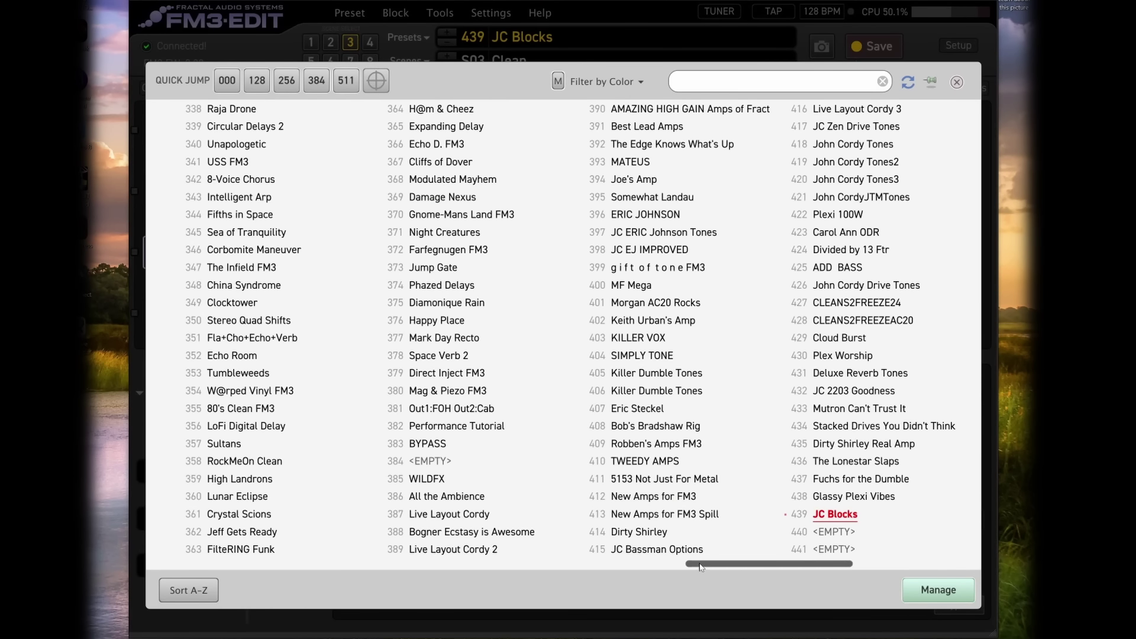
{"action": "left_click_drag", "start_coordinate": [699, 567], "coordinate": [477, 567]}
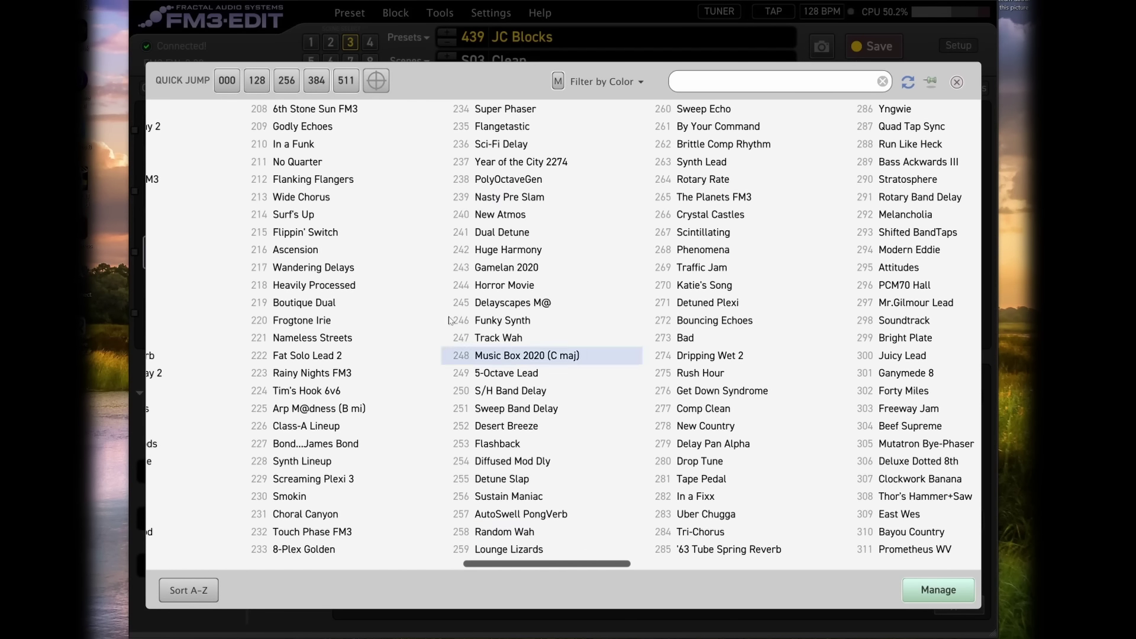
{"action": "left_click", "coordinate": [489, 215]}
{"action": "left_click", "coordinate": [240, 193]}
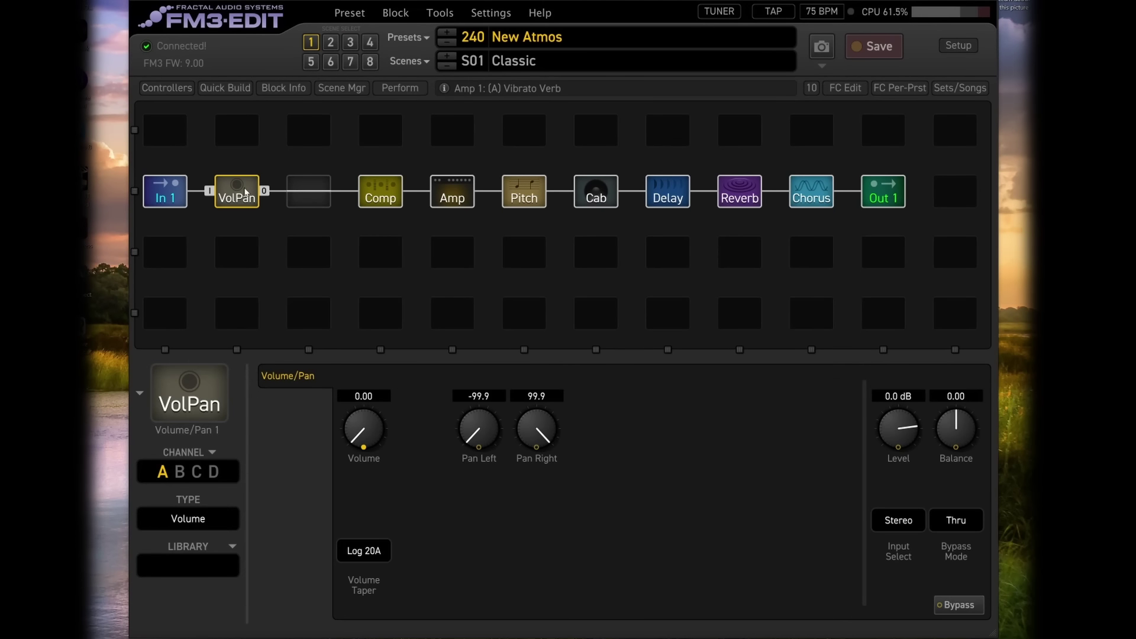
Save the entire VolPan block with modifiers to the library as 'New Atmos Swell'.
{"action": "right_click", "coordinate": [245, 192]}
{"action": "mouse_move", "coordinate": [341, 245]}
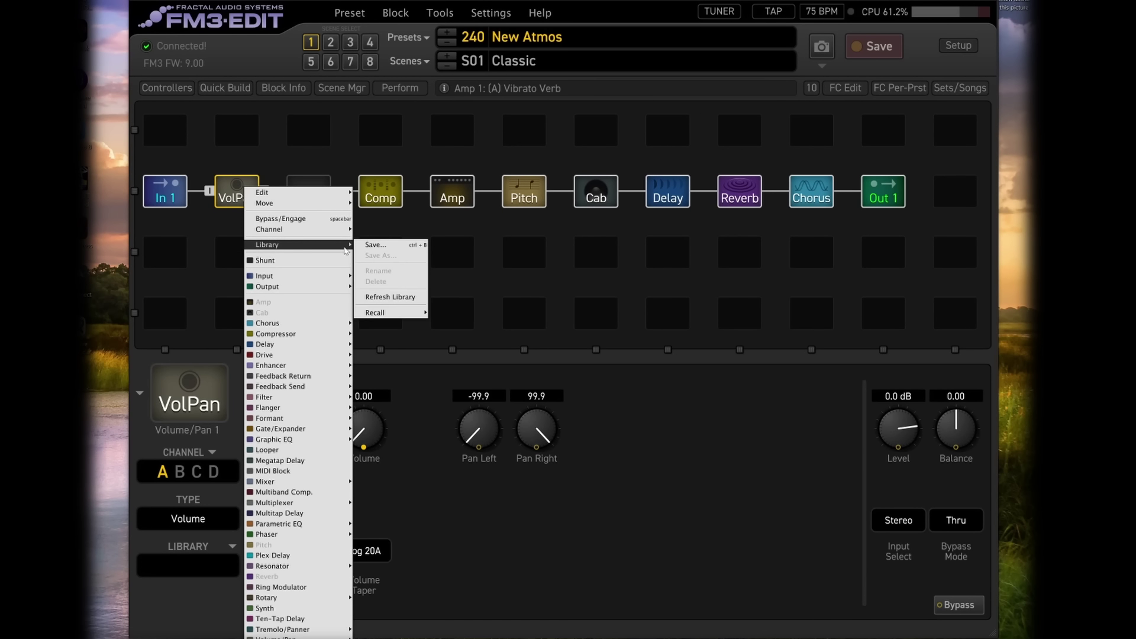
{"action": "left_click", "coordinate": [384, 248]}
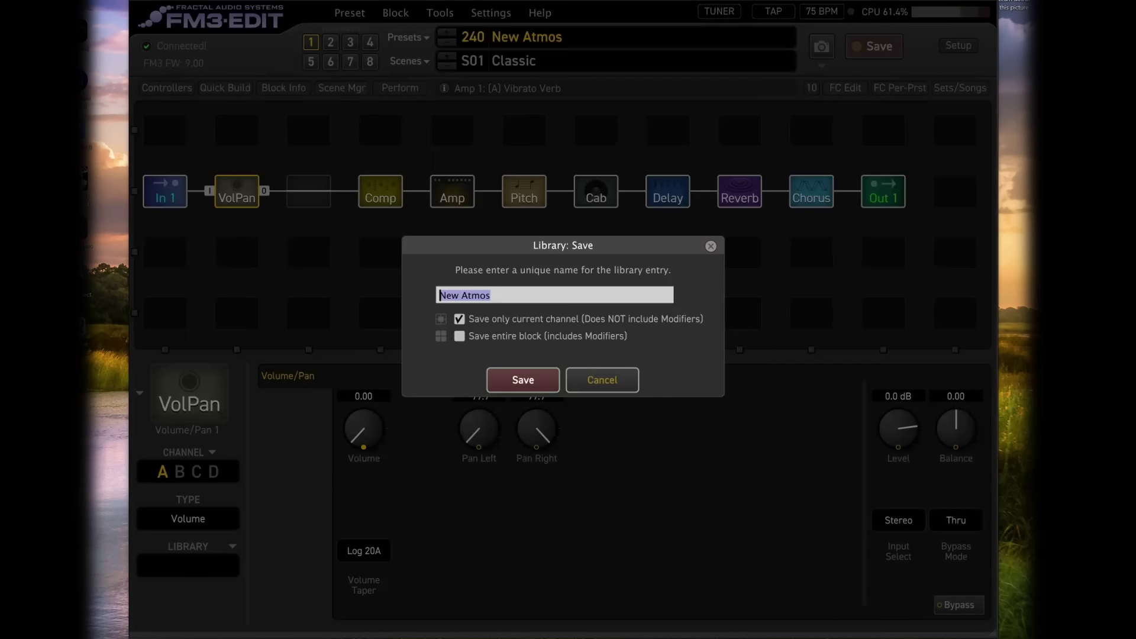
{"action": "left_click", "coordinate": [460, 337]}
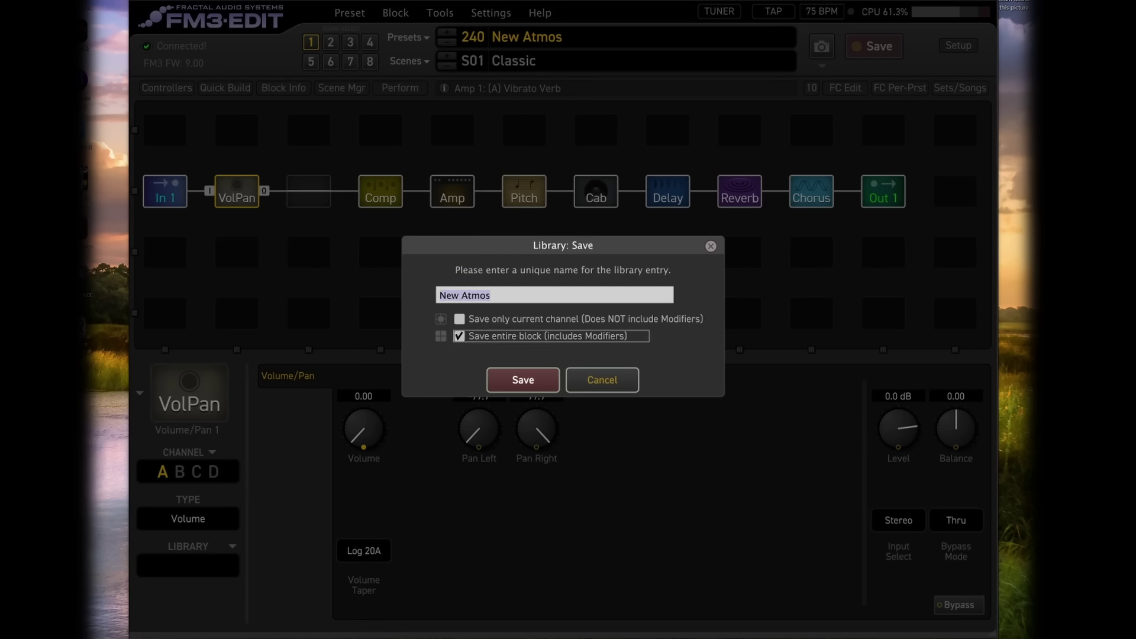
{"action": "left_click", "coordinate": [491, 295]}
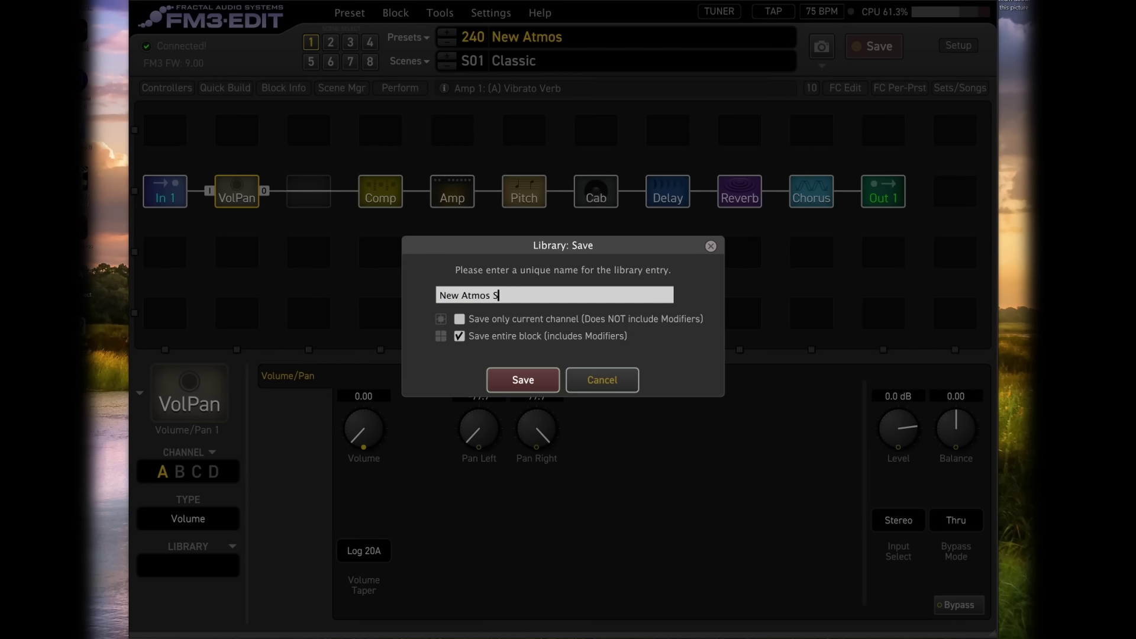
{"action": "left_click", "coordinate": [510, 381]}
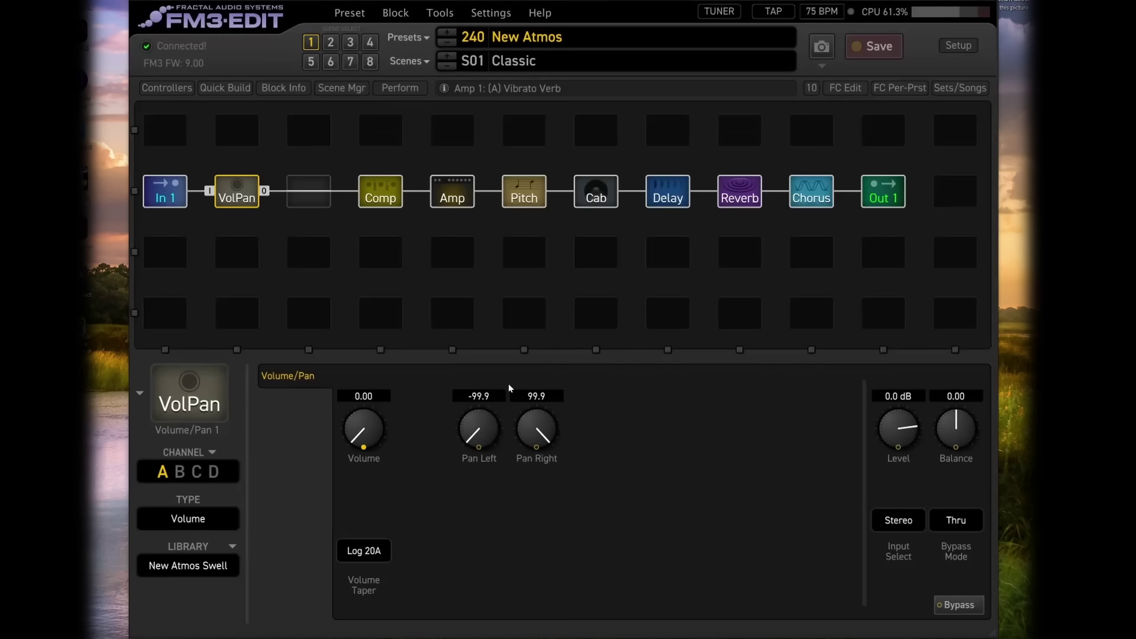
Review New Atmos's Pitch block, then load preset 439 JC Blocks.
{"action": "left_click", "coordinate": [524, 194]}
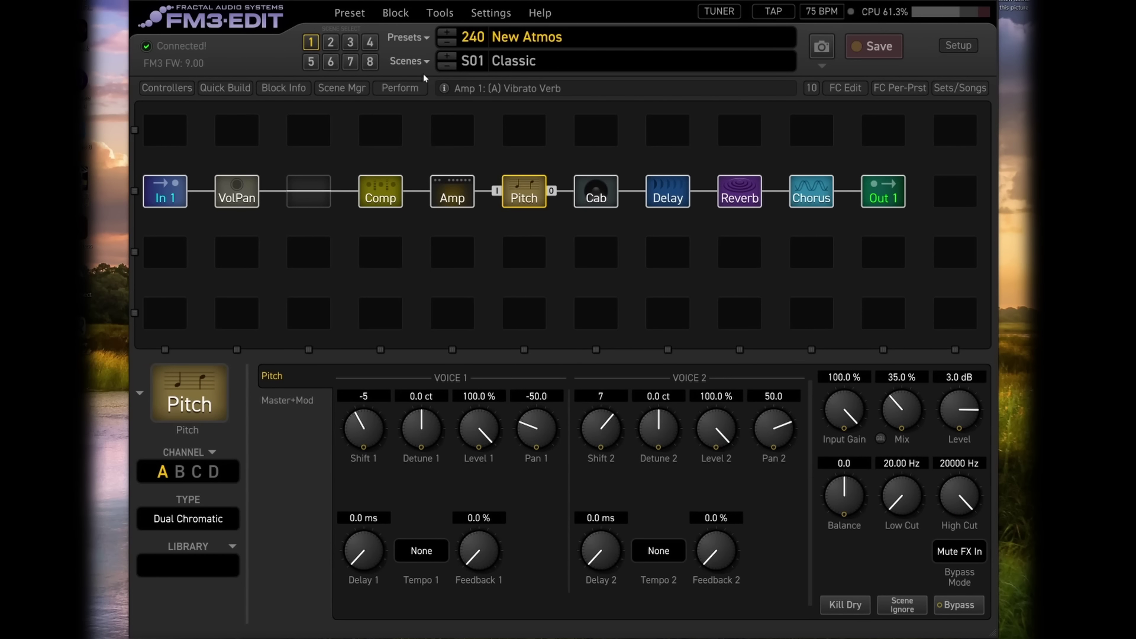
{"action": "left_click", "coordinate": [409, 37]}
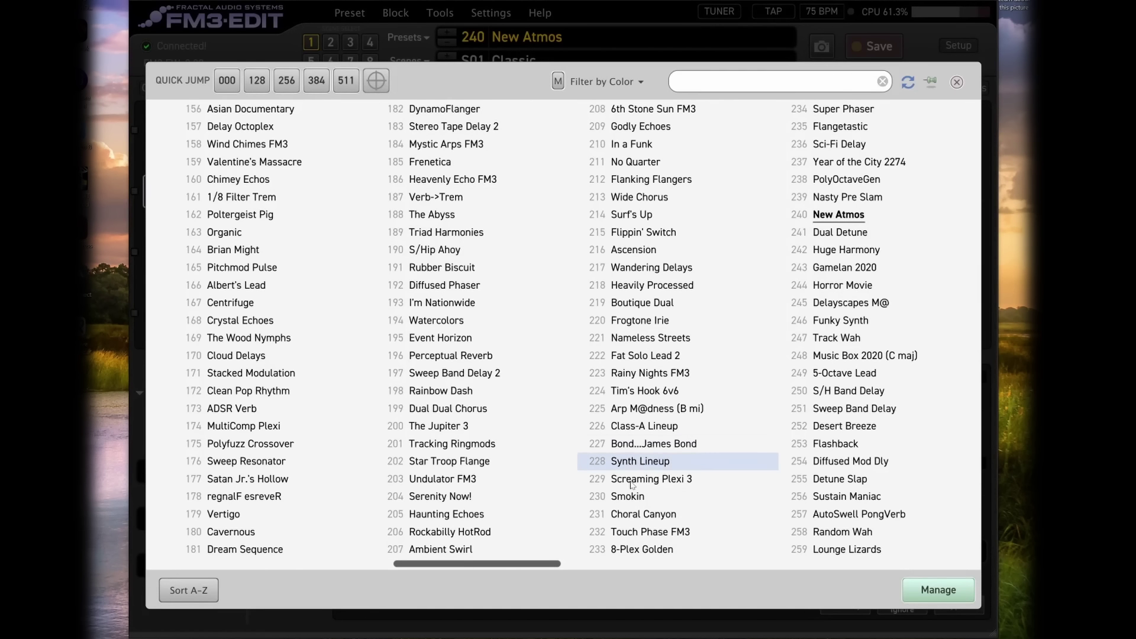
{"action": "left_click", "coordinate": [240, 254]}
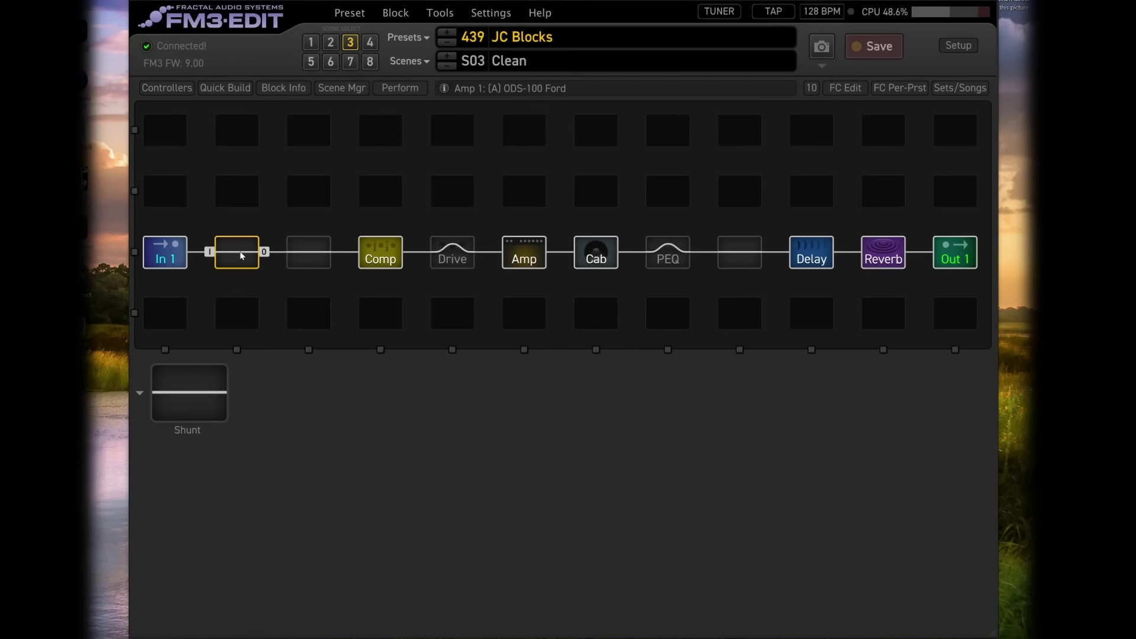
Recall Volume / Pan > New Atmos Swell from the library into the shunt after In 1.
{"action": "right_click", "coordinate": [242, 254]}
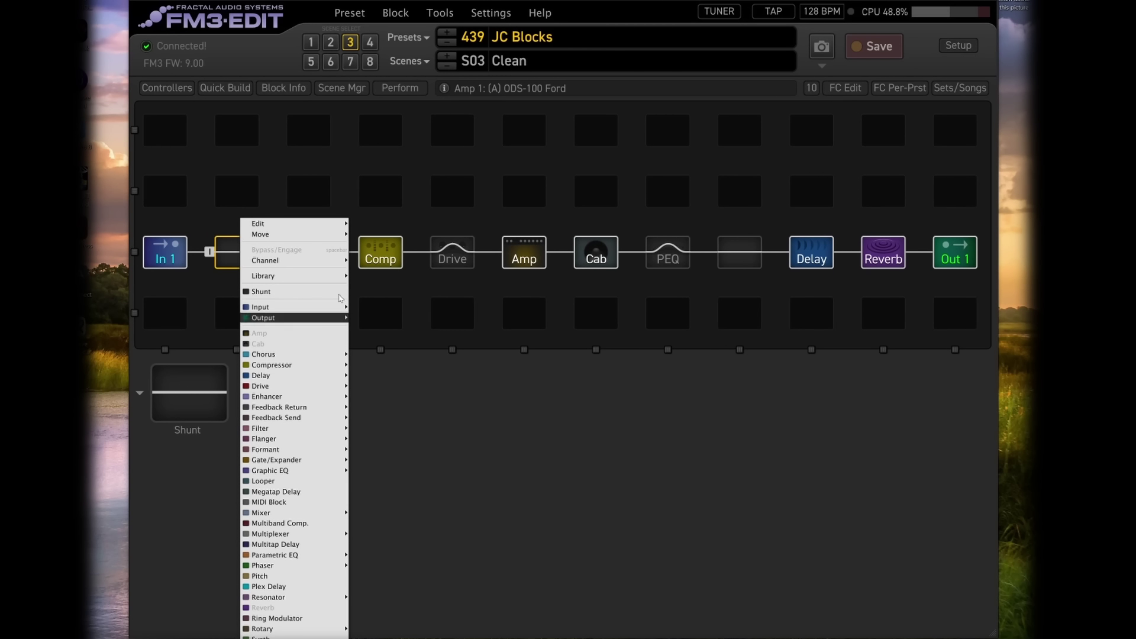
{"action": "mouse_move", "coordinate": [333, 276]}
{"action": "mouse_move", "coordinate": [391, 344]}
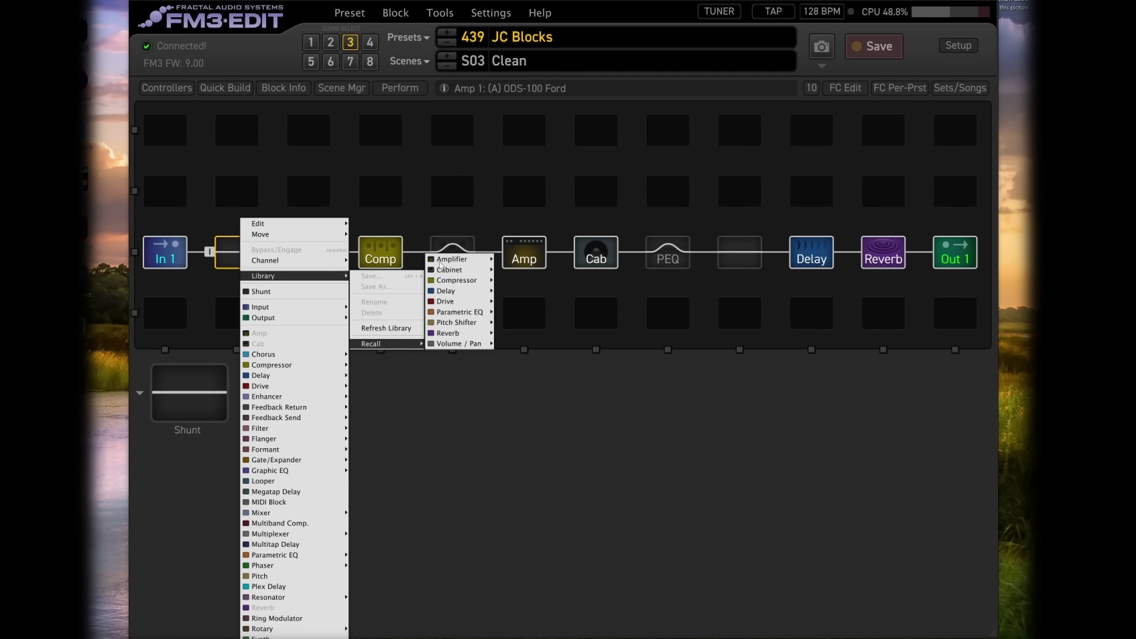
{"action": "mouse_move", "coordinate": [482, 347]}
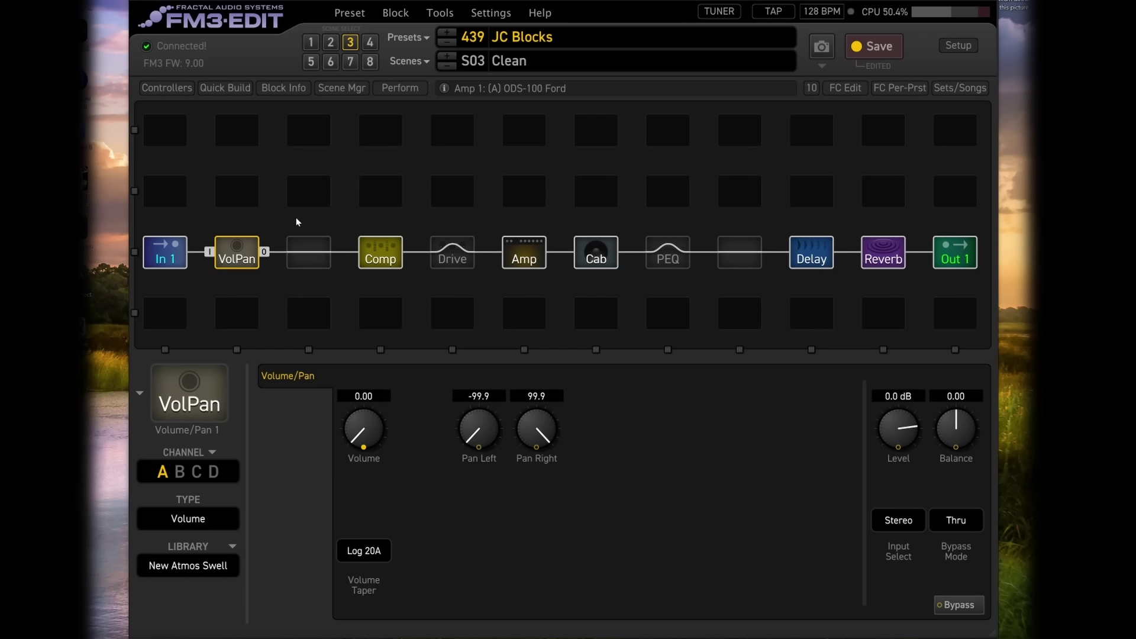
Save the edited 439 JC Blocks preset.
{"action": "left_click", "coordinate": [875, 47]}
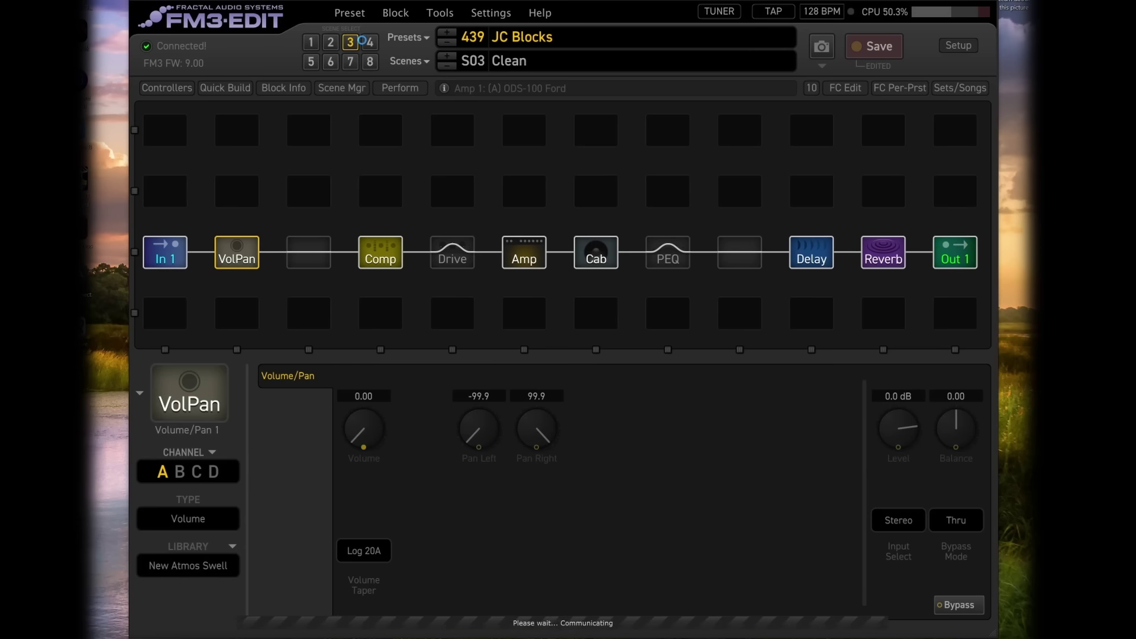
{"action": "left_click", "coordinate": [349, 12]}
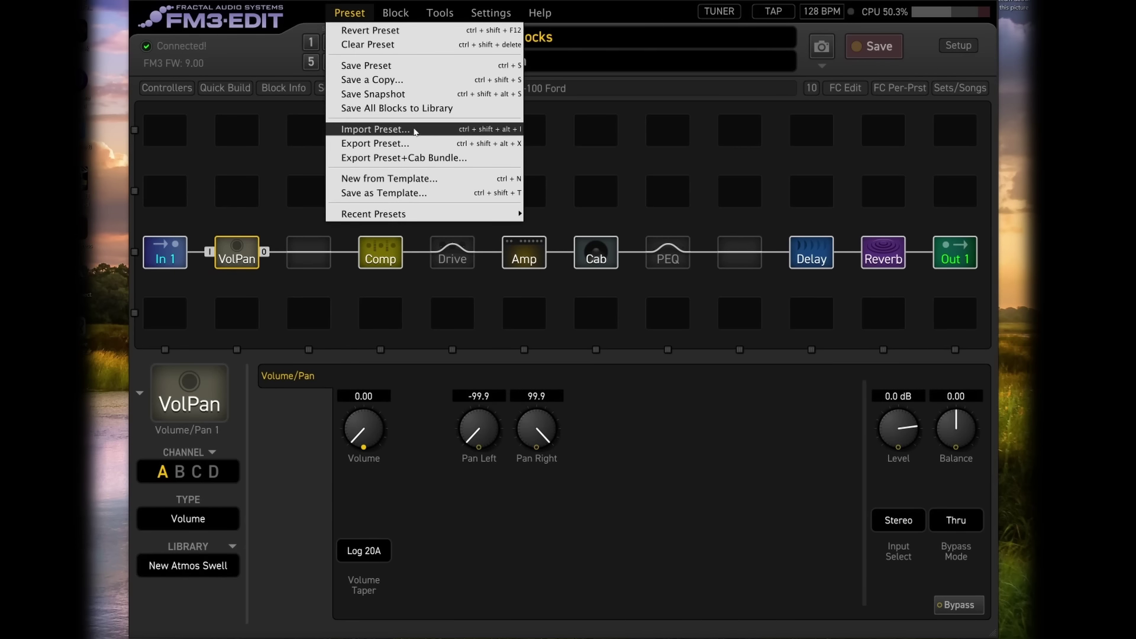
{"action": "left_click", "coordinate": [363, 14]}
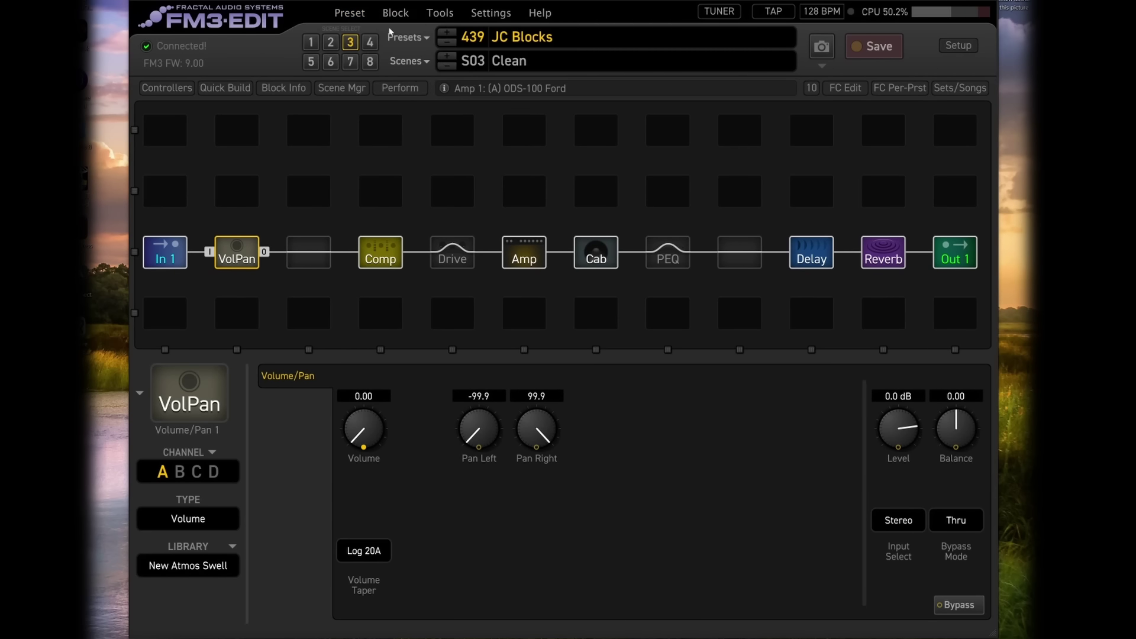
Load preset 240 New Atmos and show its ADSR 1 controller settings.
{"action": "left_click", "coordinate": [392, 36]}
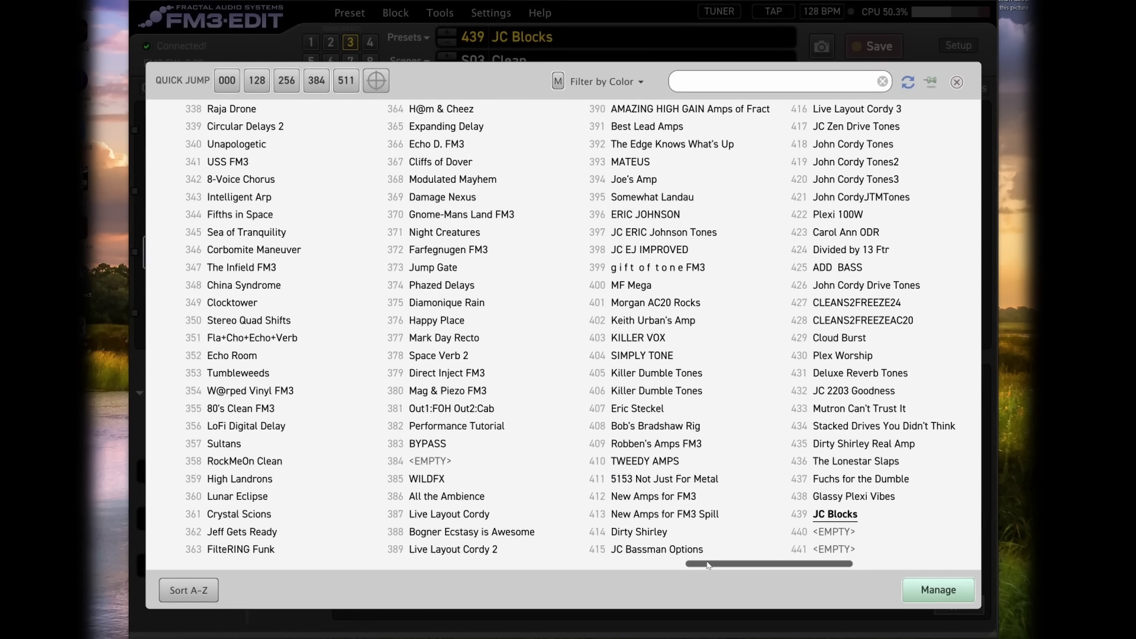
{"action": "left_click_drag", "start_coordinate": [708, 565], "coordinate": [448, 536]}
{"action": "scroll", "coordinate": [448, 537], "scroll_direction": "right", "scroll_amount": 1}
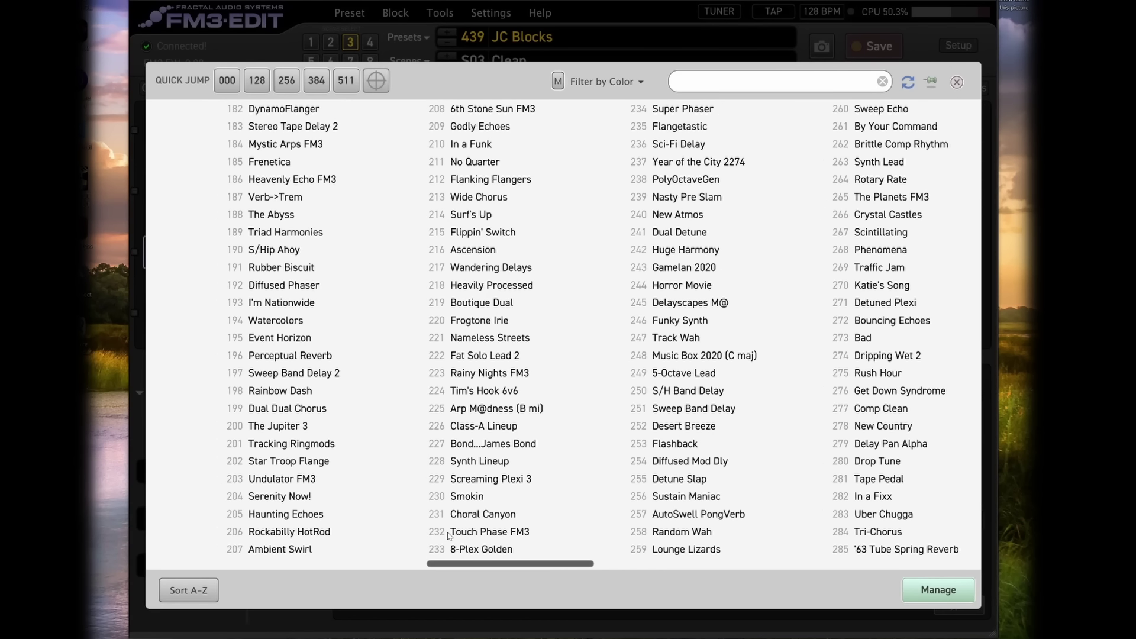
{"action": "left_click", "coordinate": [676, 214]}
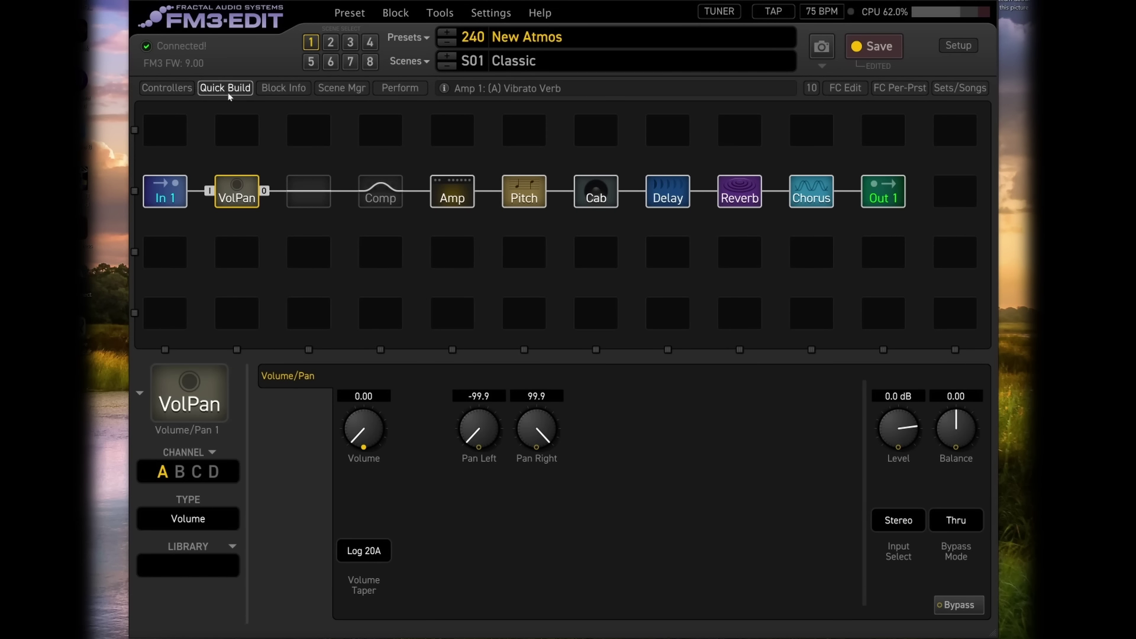
{"action": "left_click", "coordinate": [152, 92]}
{"action": "left_click", "coordinate": [290, 425]}
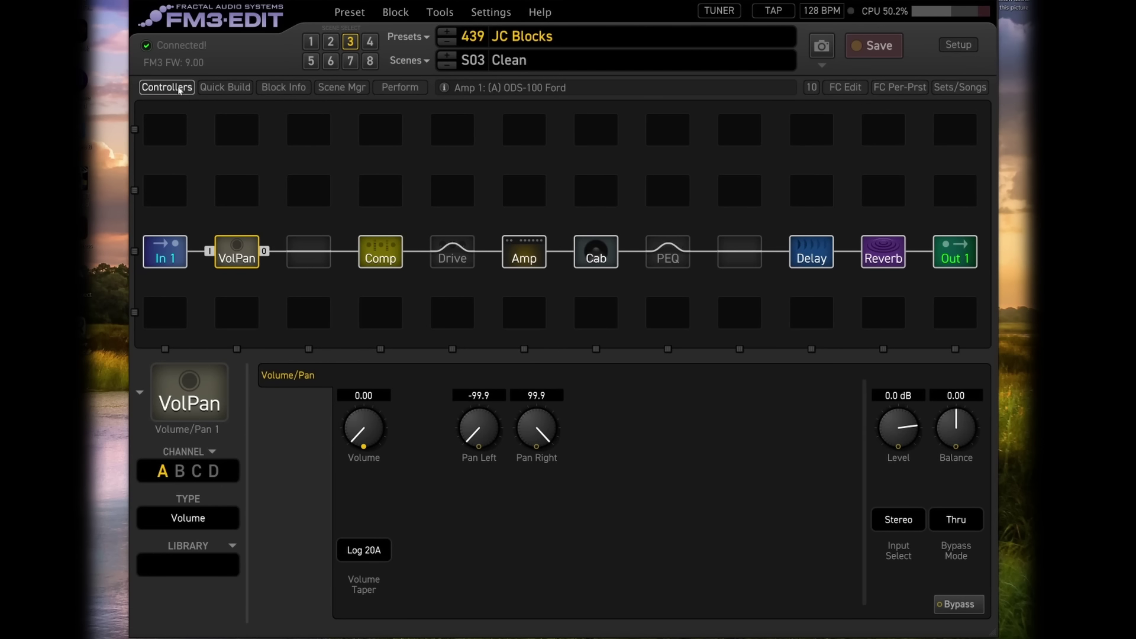
In JC Blocks' ADSR 1, turn Retrigger on and enter envelope times 10 and 50 ms.
{"action": "left_click", "coordinate": [167, 88]}
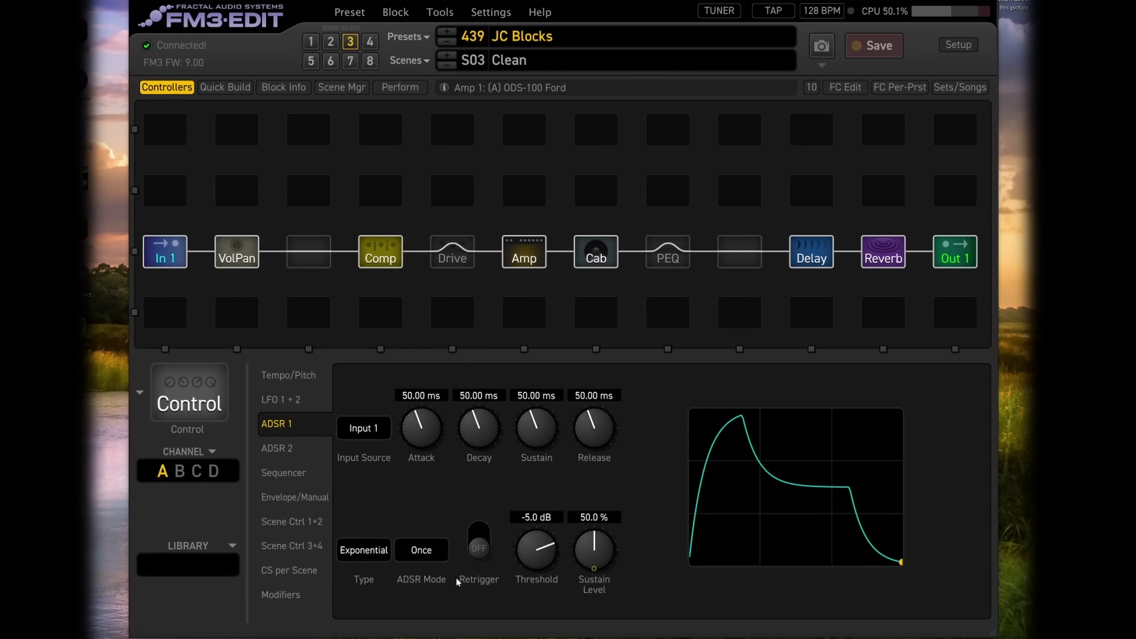
{"action": "left_click", "coordinate": [491, 554]}
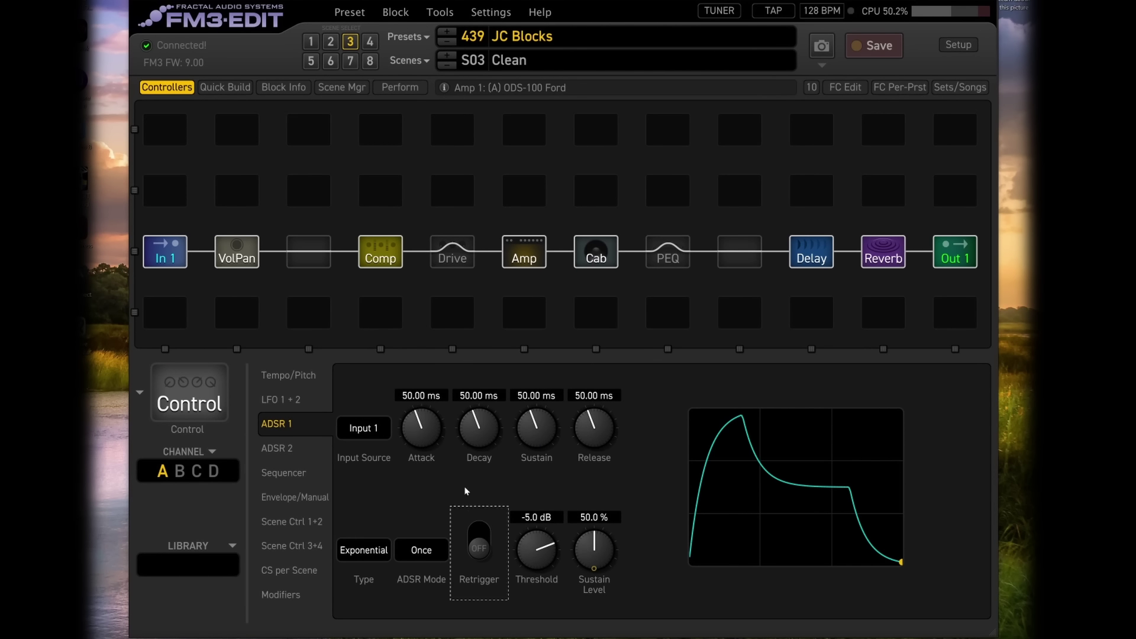
{"action": "left_click", "coordinate": [480, 544]}
{"action": "left_click_drag", "start_coordinate": [480, 428], "coordinate": [428, 460]}
{"action": "left_click_drag", "start_coordinate": [541, 444], "coordinate": [599, 373]}
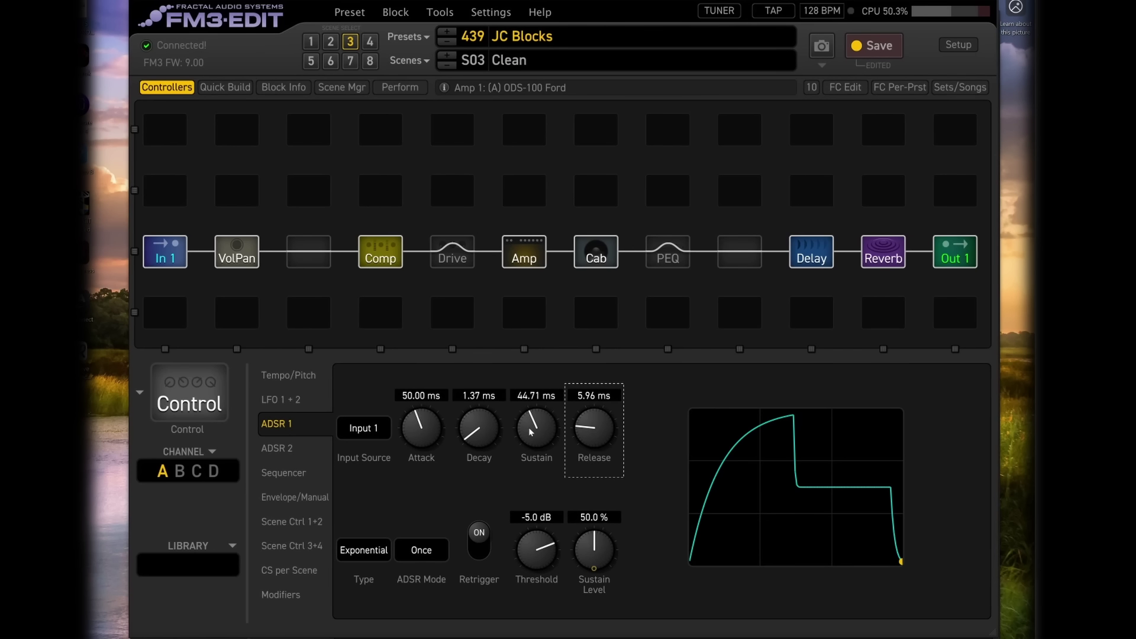
{"action": "left_click_drag", "start_coordinate": [531, 432], "coordinate": [525, 395]}
{"action": "left_click", "coordinate": [533, 395]}
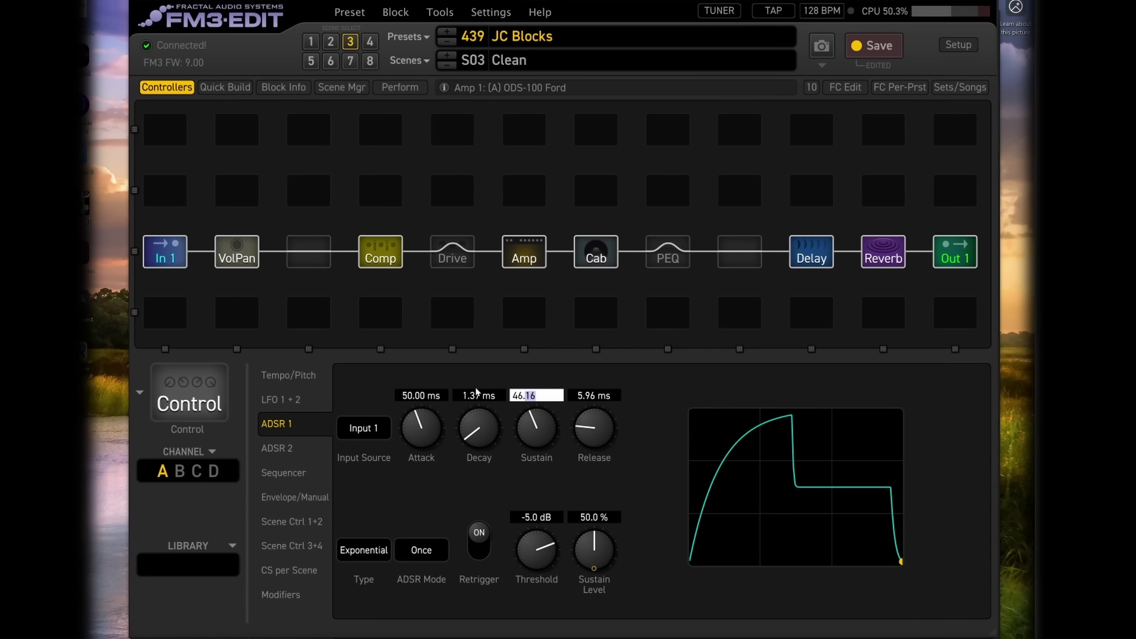
{"action": "left_click", "coordinate": [477, 395]}
{"action": "type", "text": "1"}
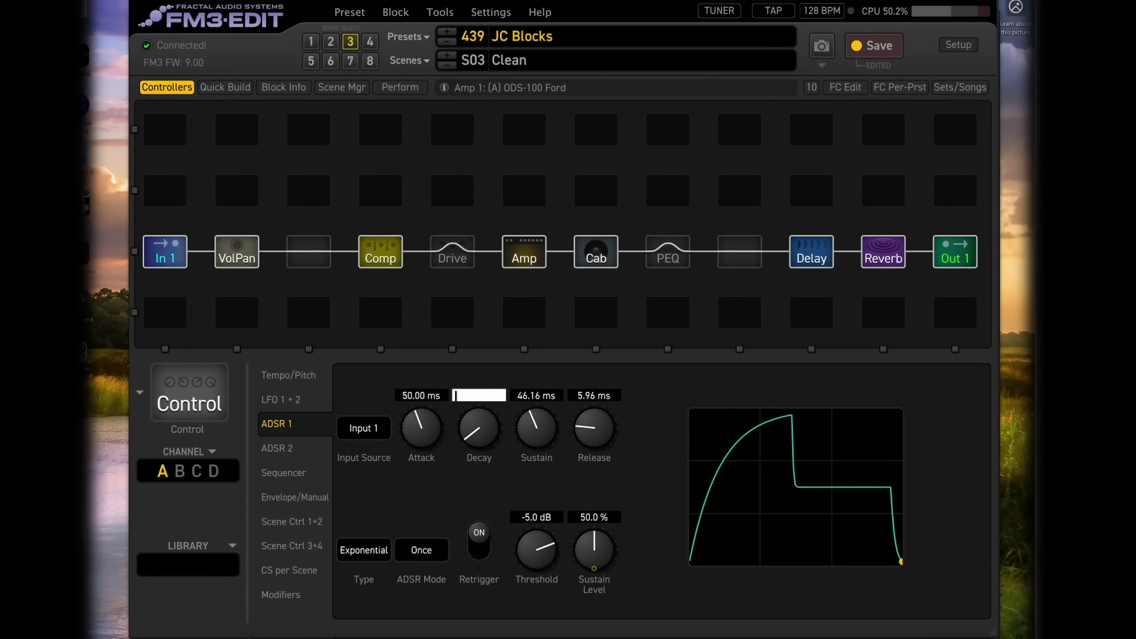
{"action": "type", "text": "0"}
{"action": "key", "text": "Return"}
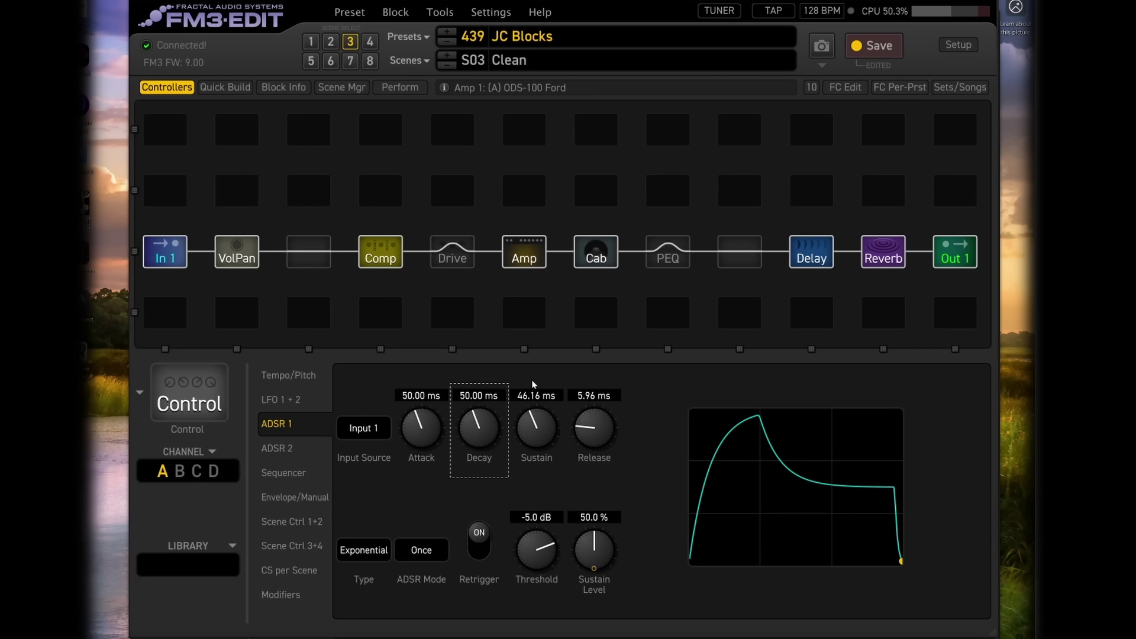
{"action": "double_click", "coordinate": [535, 396]}
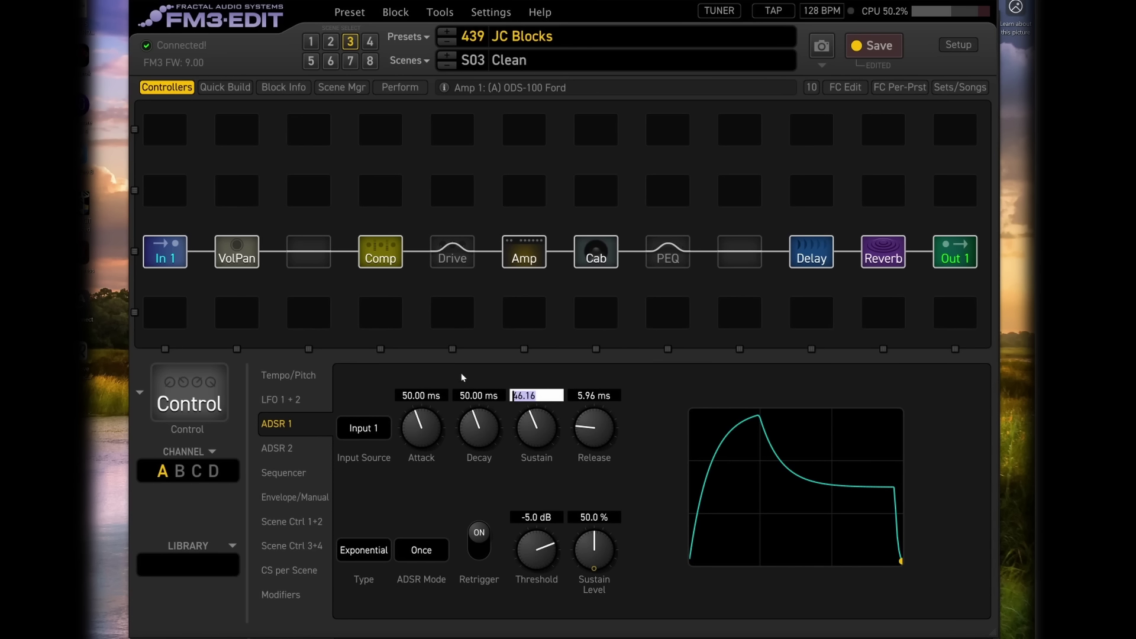
{"action": "type", "text": "50.00 ms"}
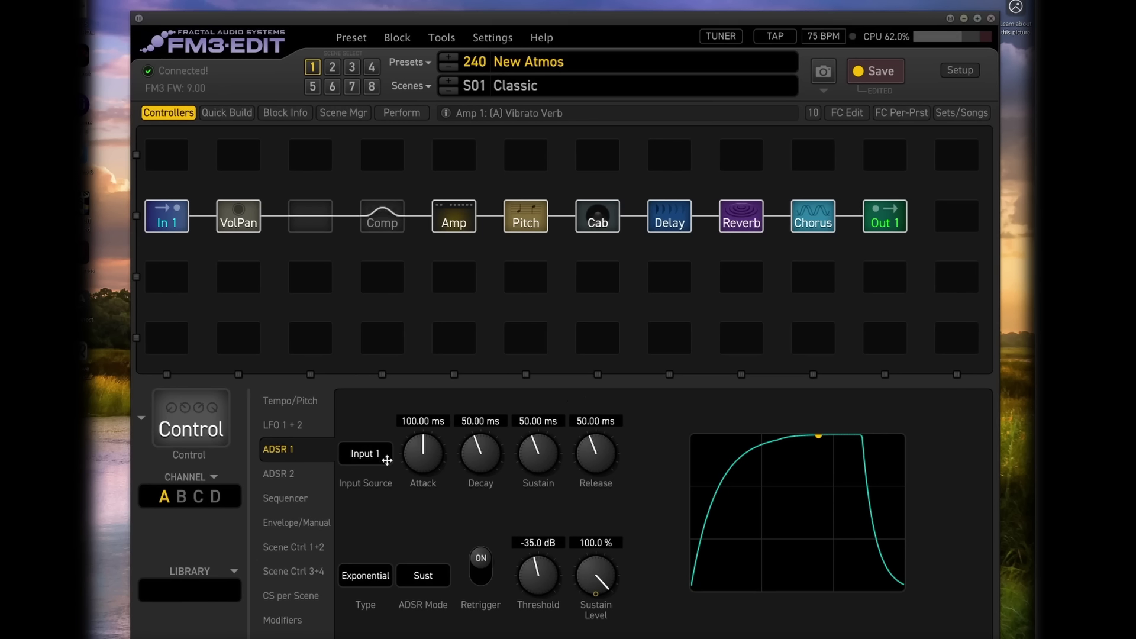
Set ADSR mode to Sust, threshold to -35 dB and sustain level to 100%.
{"action": "key", "text": "alt+Tab"}
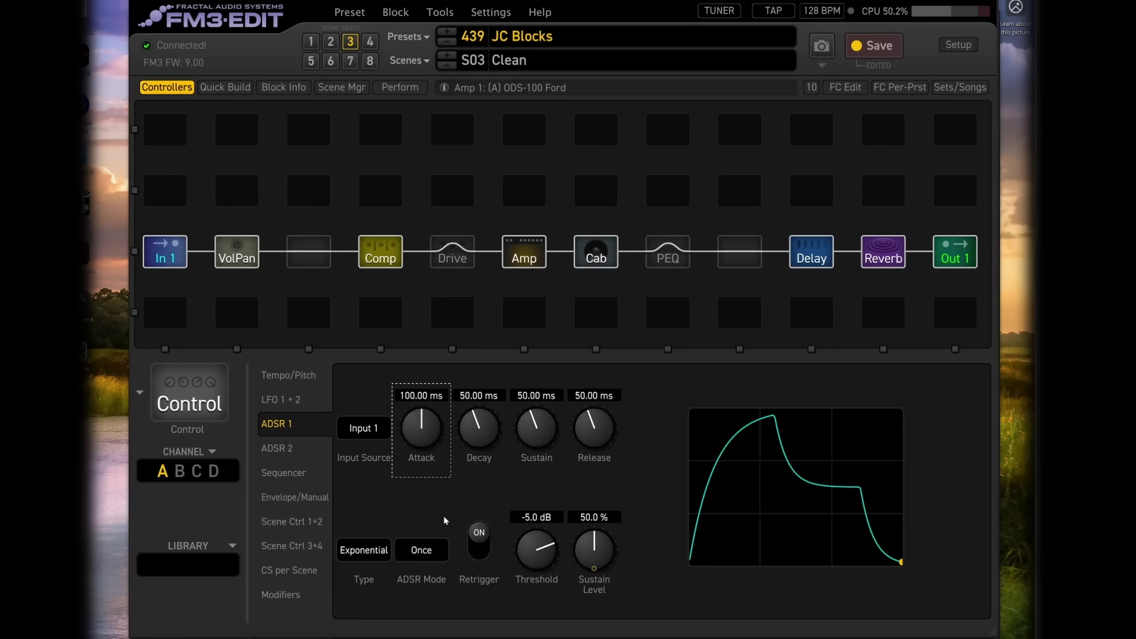
{"action": "left_click", "coordinate": [421, 552]}
{"action": "left_click", "coordinate": [425, 602]}
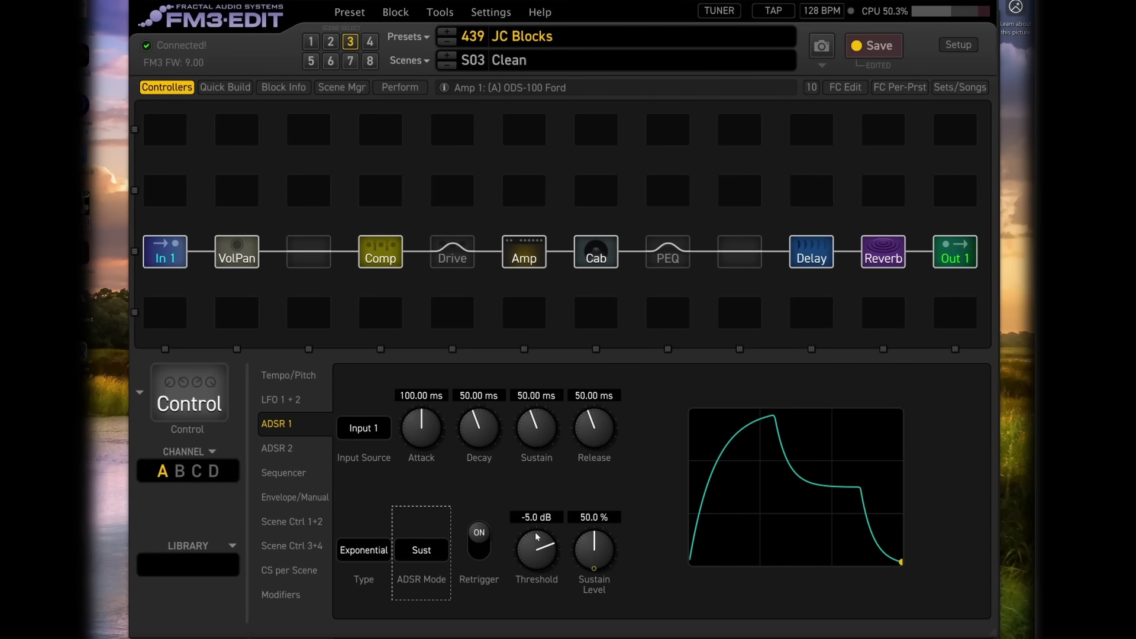
{"action": "left_click", "coordinate": [536, 519]}
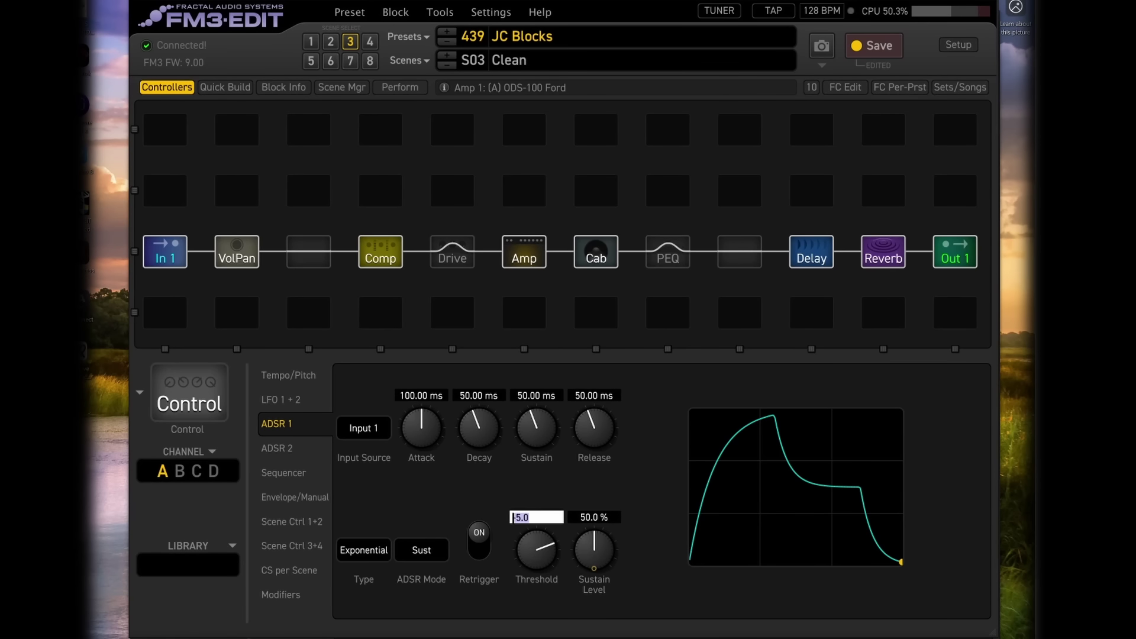
{"action": "type", "text": "-35"}
{"action": "key", "text": "Return"}
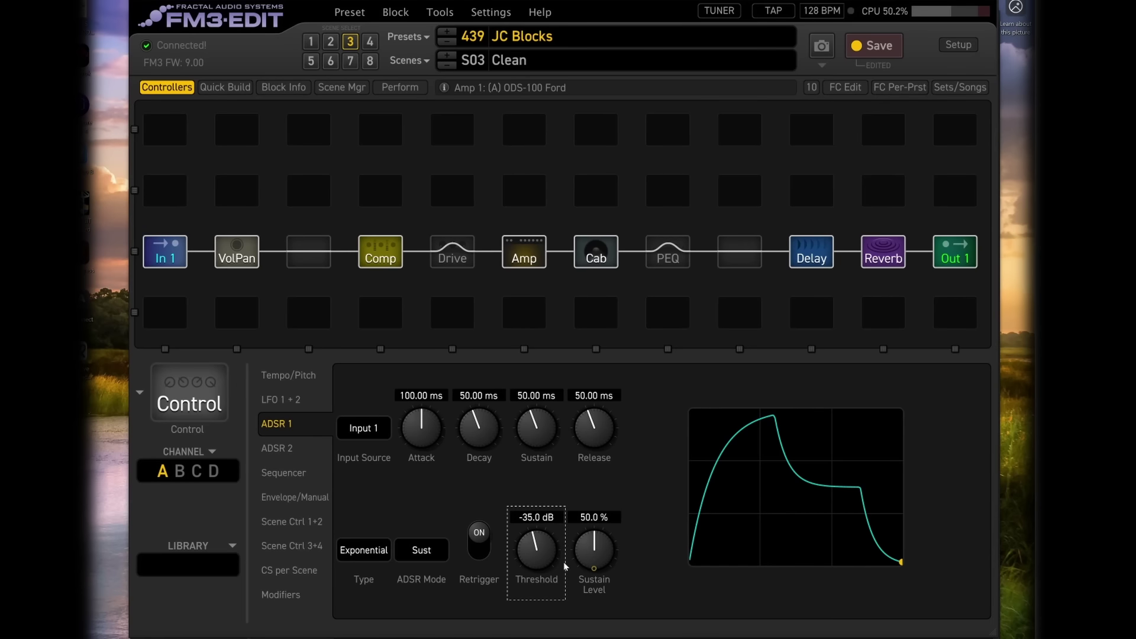
{"action": "left_click_drag", "start_coordinate": [594, 551], "coordinate": [641, 161]}
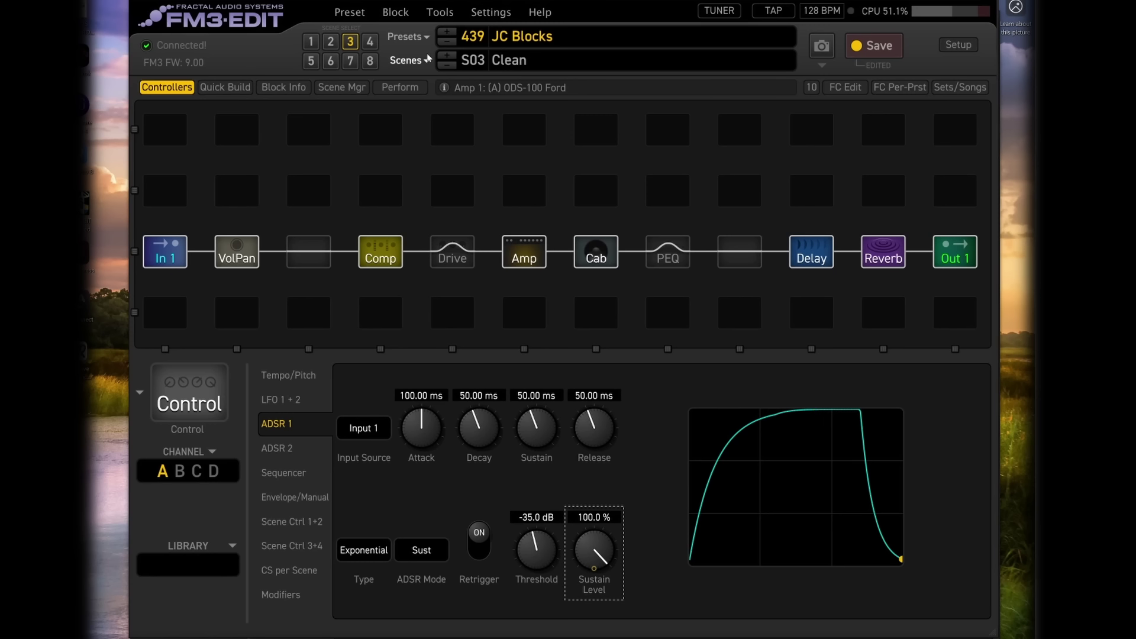
Switch to scene JC Swell Pitch and select the PEQ block.
{"action": "left_click", "coordinate": [445, 55]}
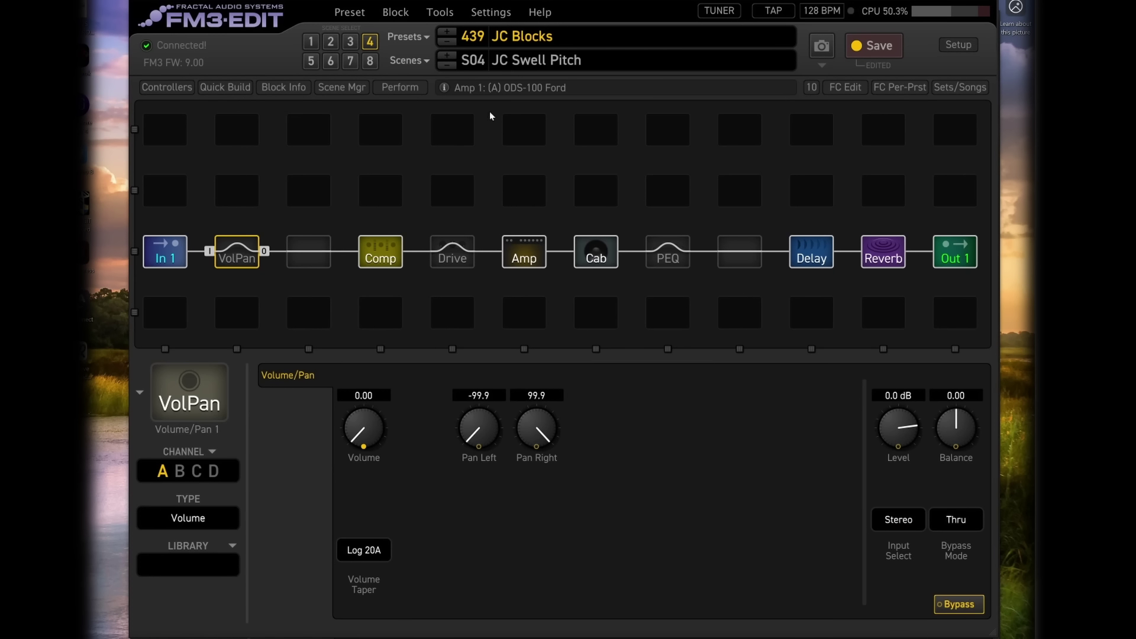
{"action": "left_click", "coordinate": [679, 259]}
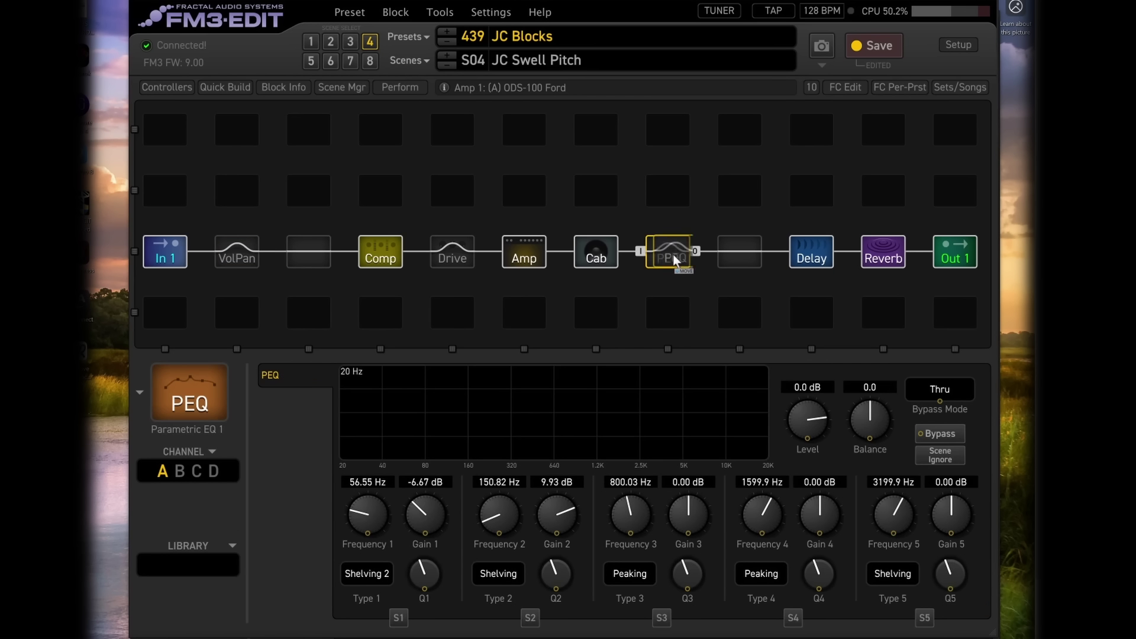
{"action": "left_click_drag", "start_coordinate": [679, 259], "coordinate": [704, 259]}
Recall Pitch Shifter > Atmos Pitch from the library into the empty slot after PEQ.
{"action": "right_click", "coordinate": [740, 253]}
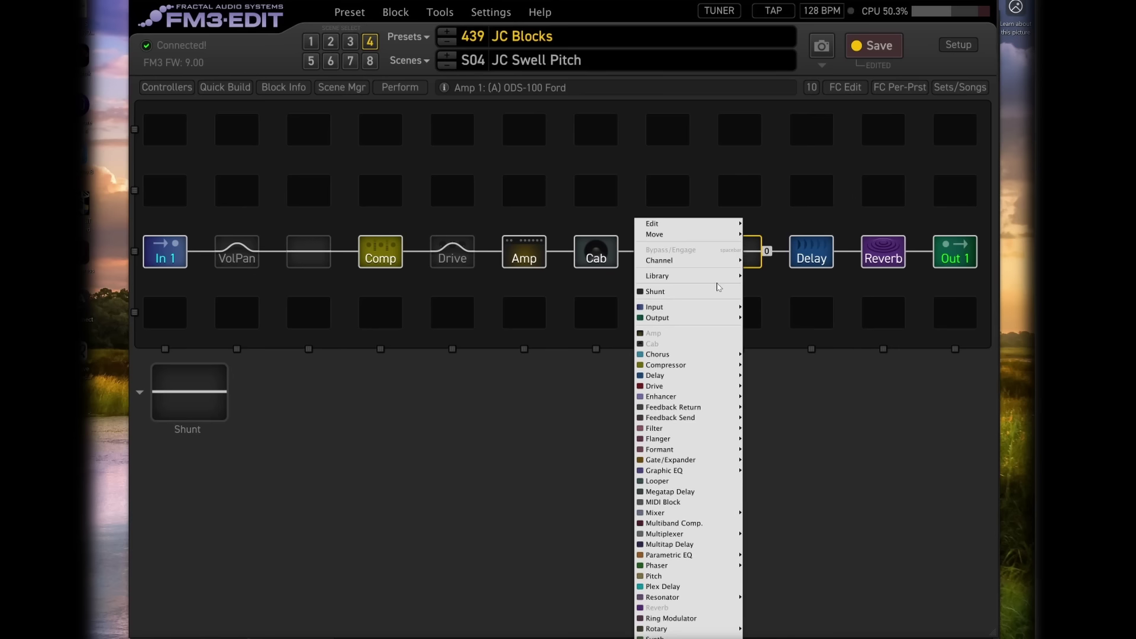
{"action": "mouse_move", "coordinate": [720, 277]}
{"action": "mouse_move", "coordinate": [776, 344]}
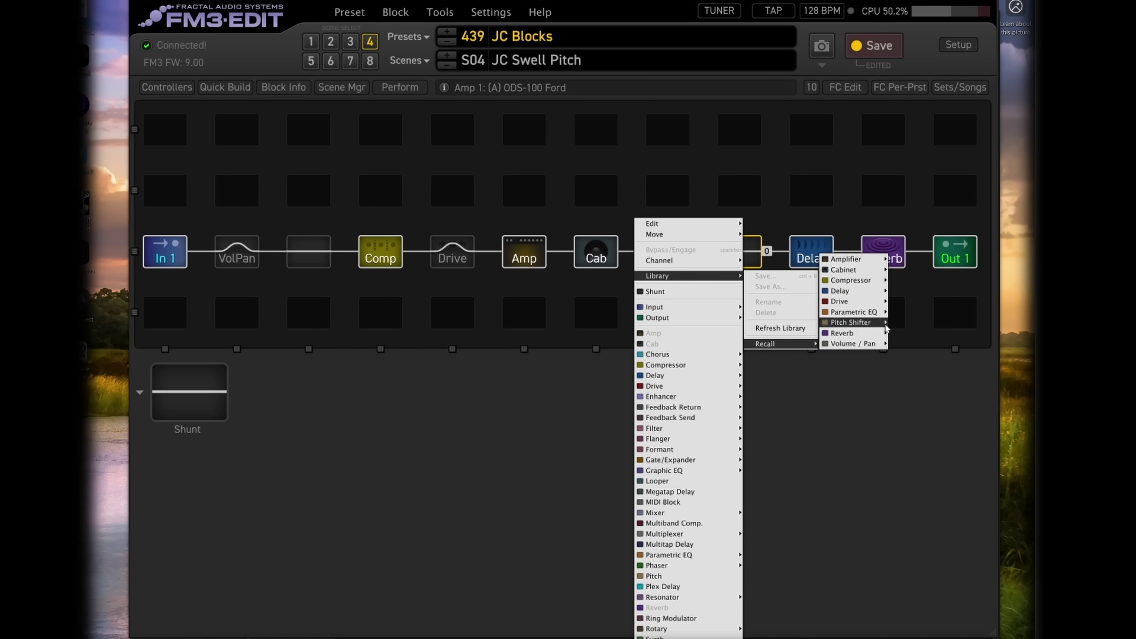
{"action": "left_click", "coordinate": [912, 325]}
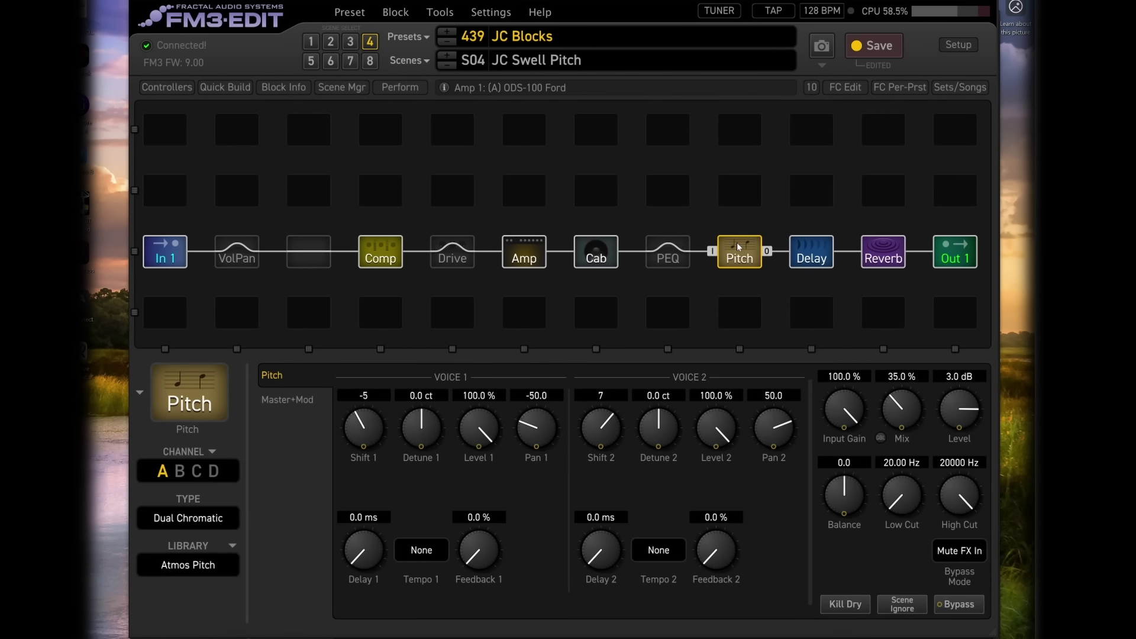
{"action": "left_click", "coordinate": [240, 258]}
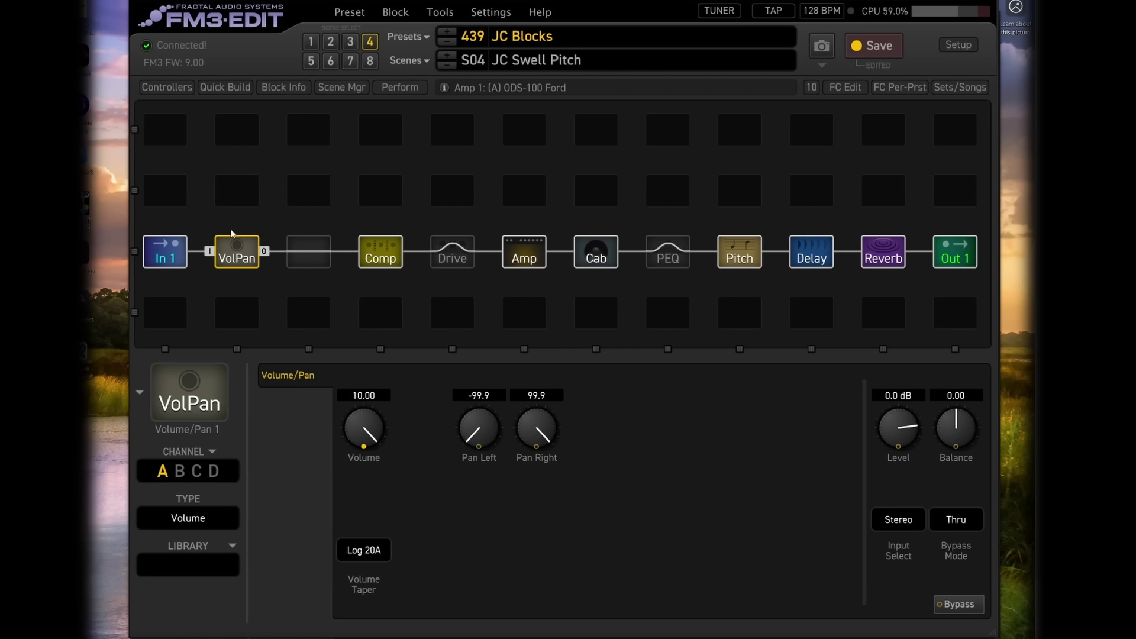
Put the Pitch block on channel A in High Gain, then return to scene 1 Medium Gain.
{"action": "left_click", "coordinate": [410, 60]}
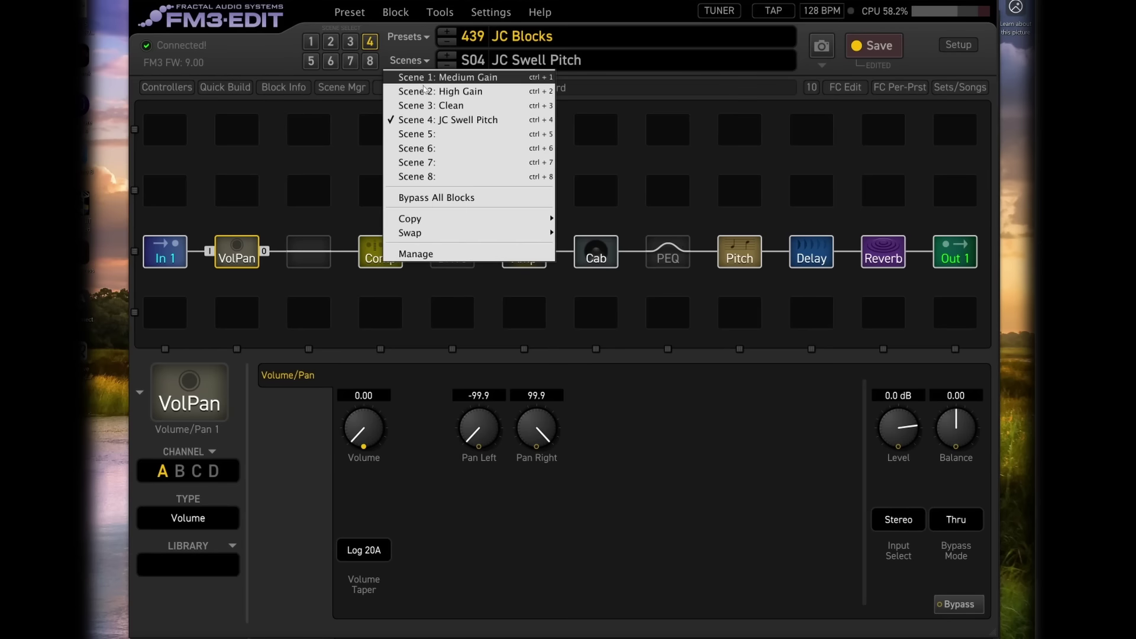
{"action": "left_click", "coordinate": [458, 111]}
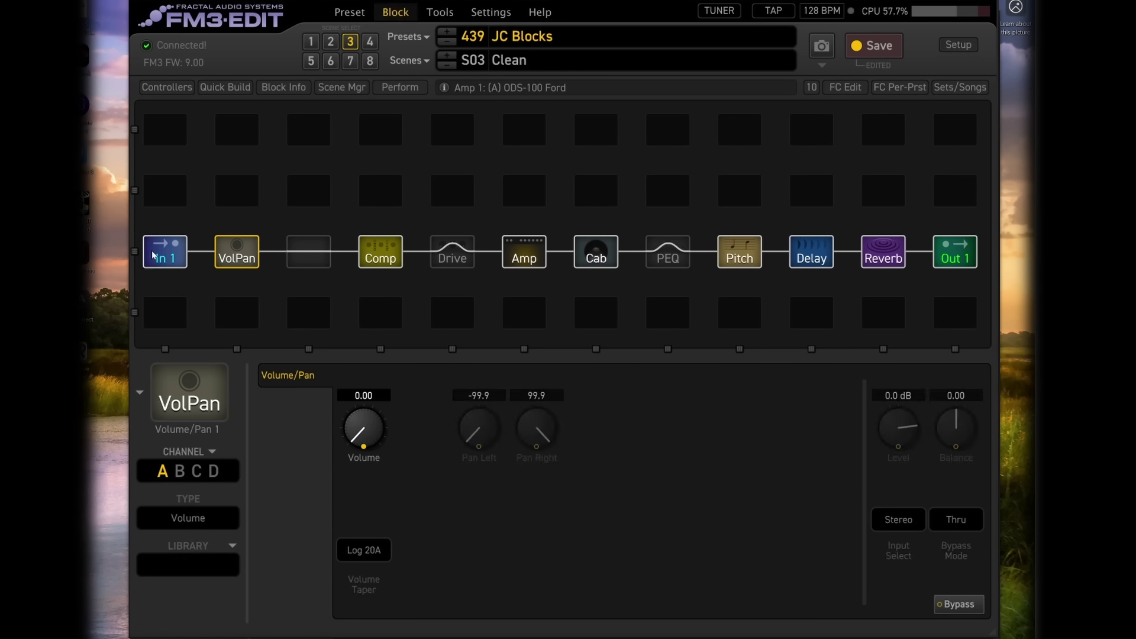
{"action": "left_click", "coordinate": [739, 249]}
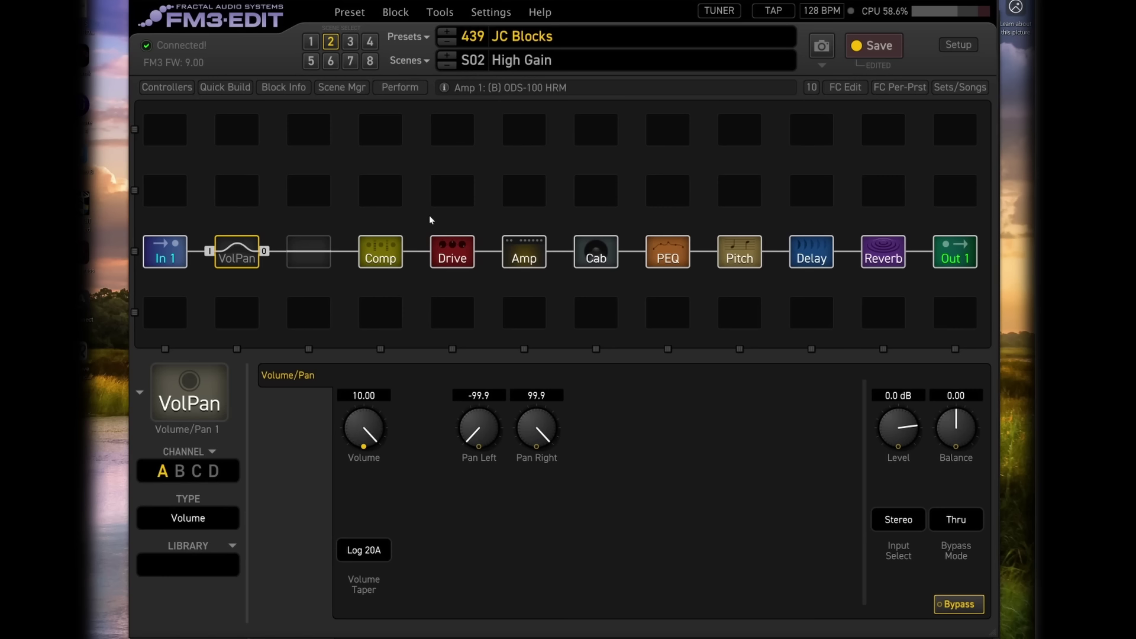
{"action": "left_click", "coordinate": [741, 260]}
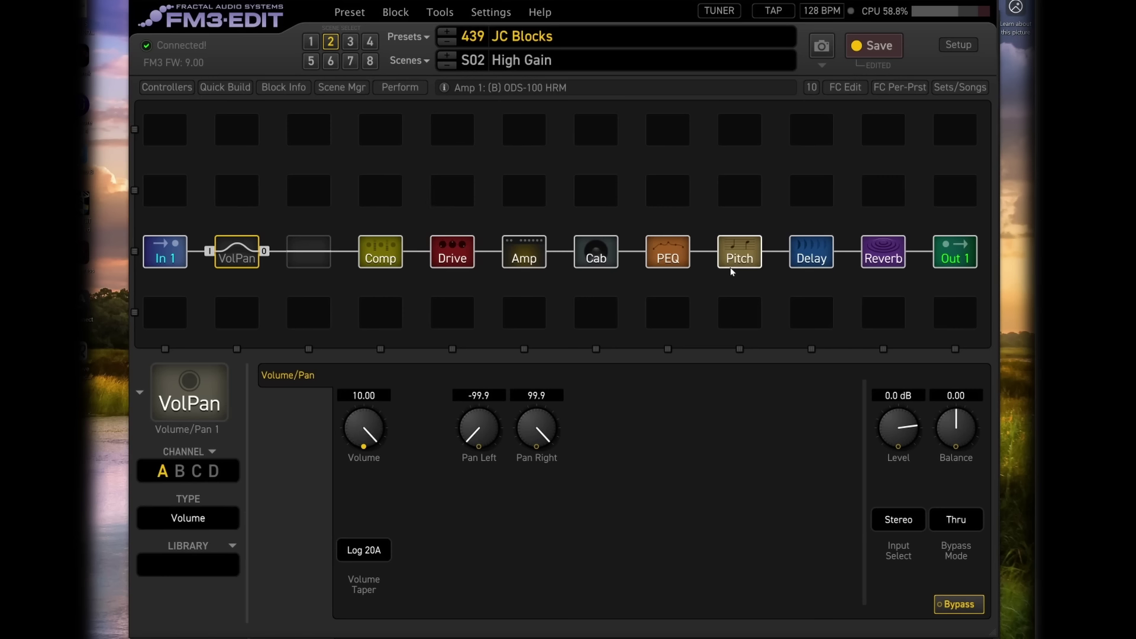
{"action": "left_click", "coordinate": [170, 474]}
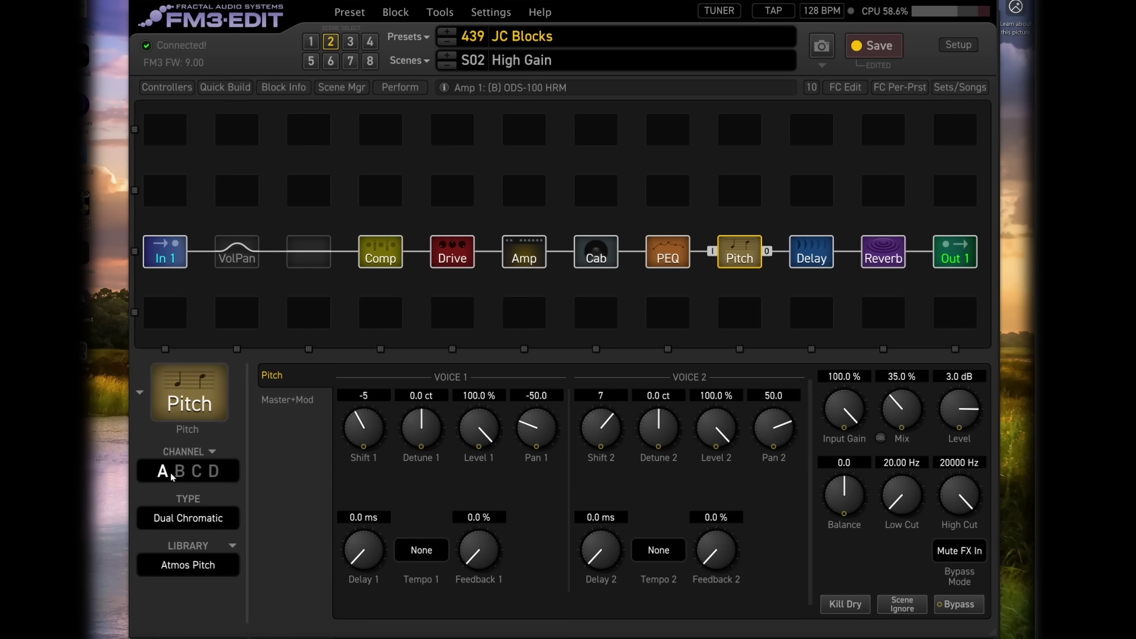
{"action": "left_click", "coordinate": [447, 64]}
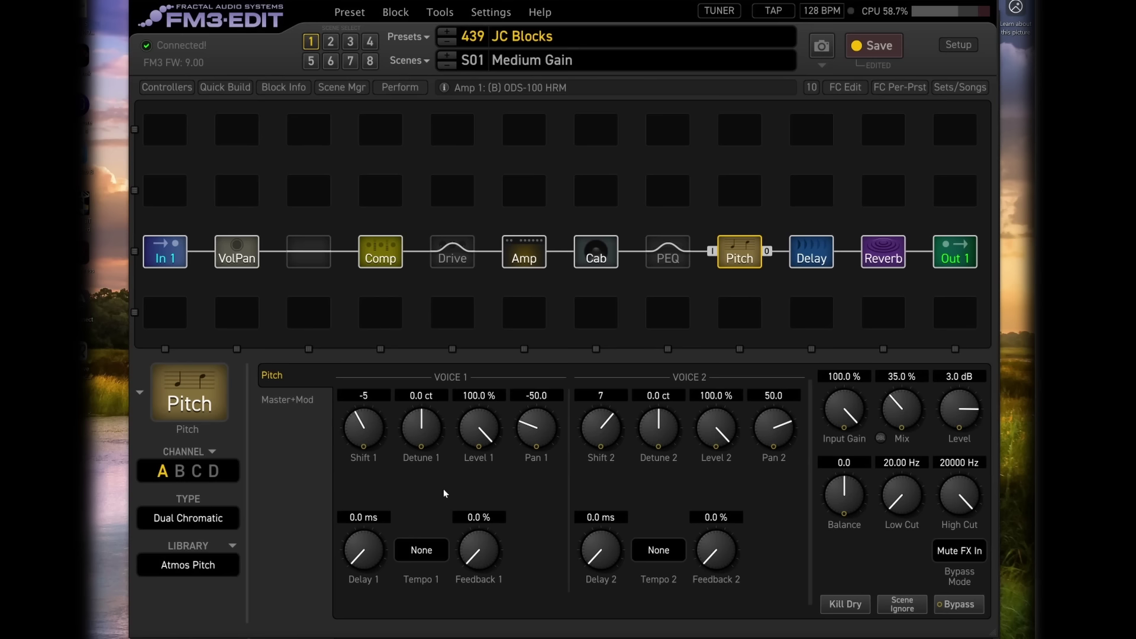
{"action": "left_click", "coordinate": [220, 249]}
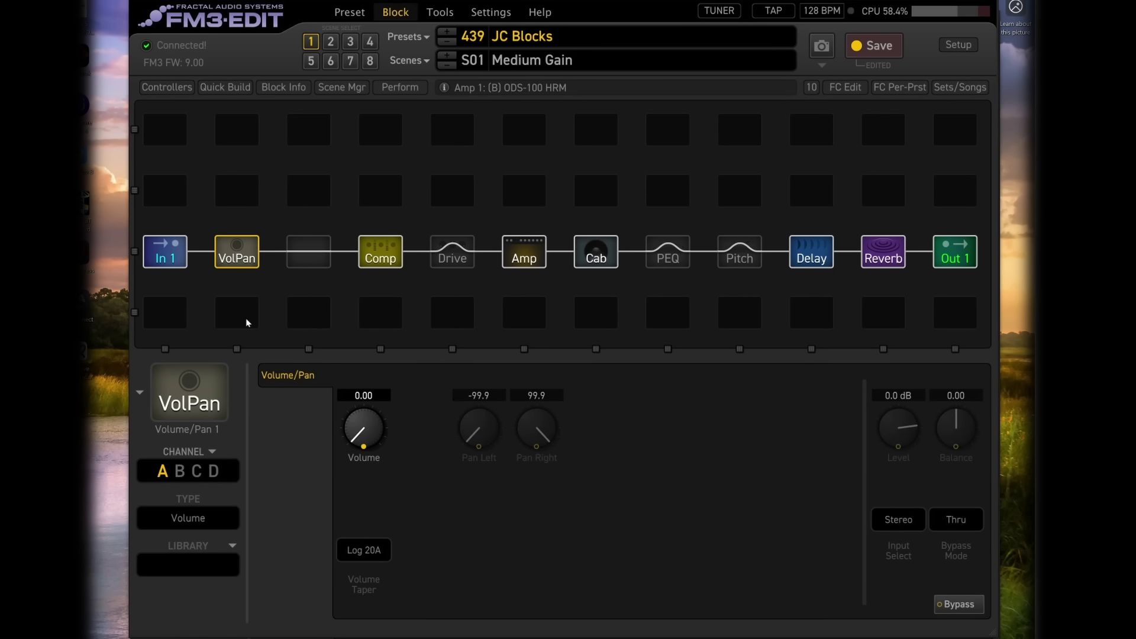
Return to scene 4 JC Swell Pitch and save preset 439 JC Blocks.
{"action": "left_click", "coordinate": [407, 61]}
{"action": "left_click", "coordinate": [459, 121]}
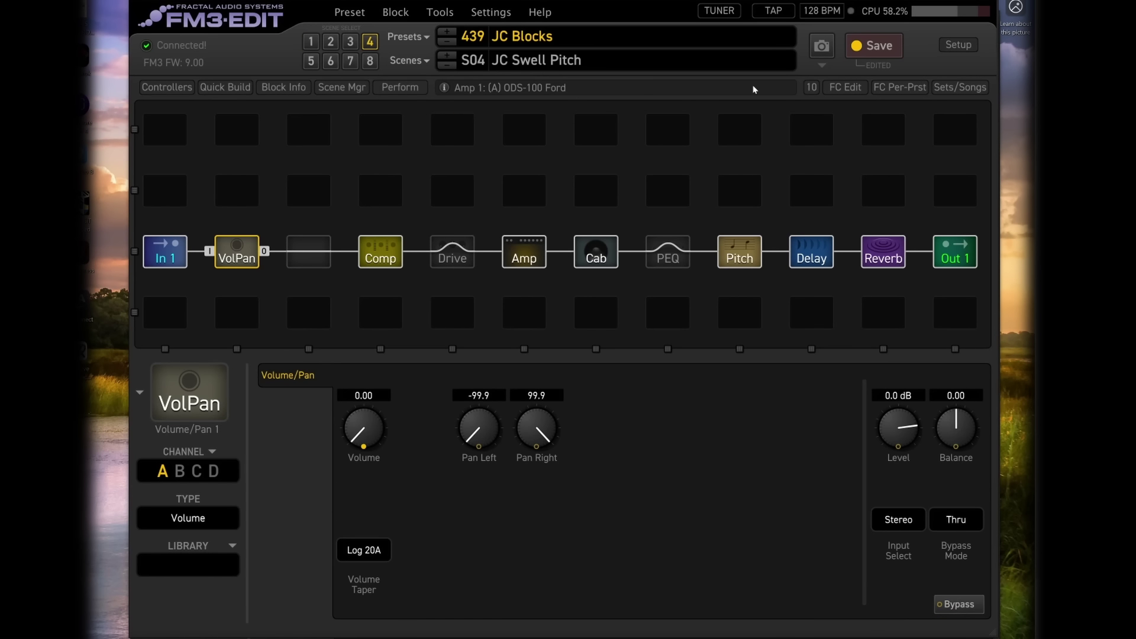
{"action": "left_click", "coordinate": [871, 47]}
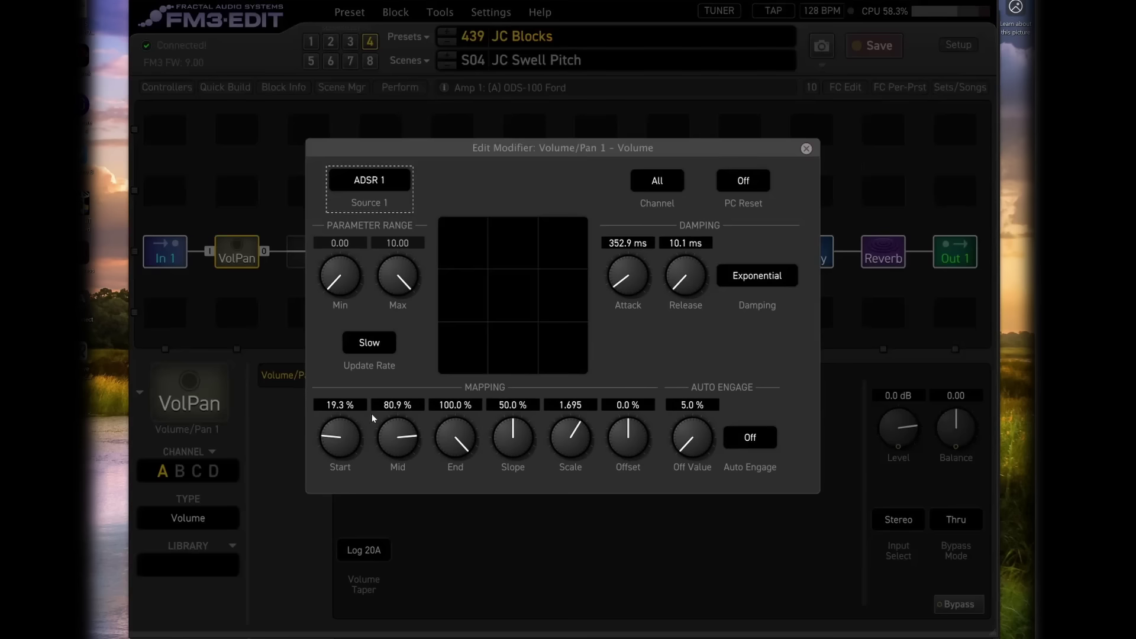
{"action": "right_click", "coordinate": [374, 416]}
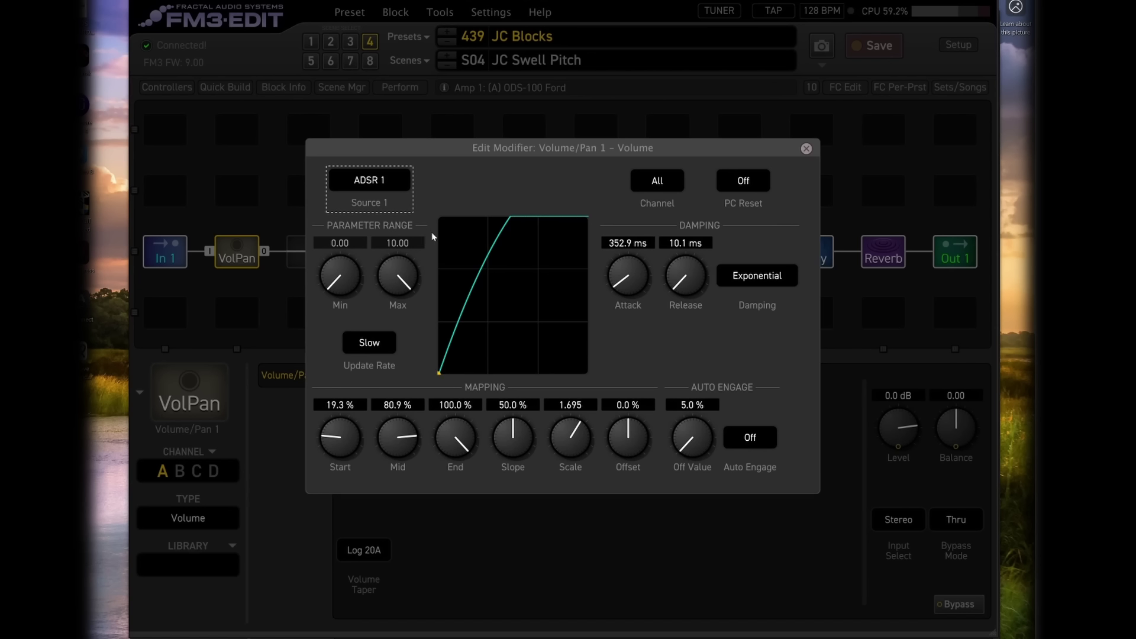
{"action": "left_click", "coordinate": [806, 148]}
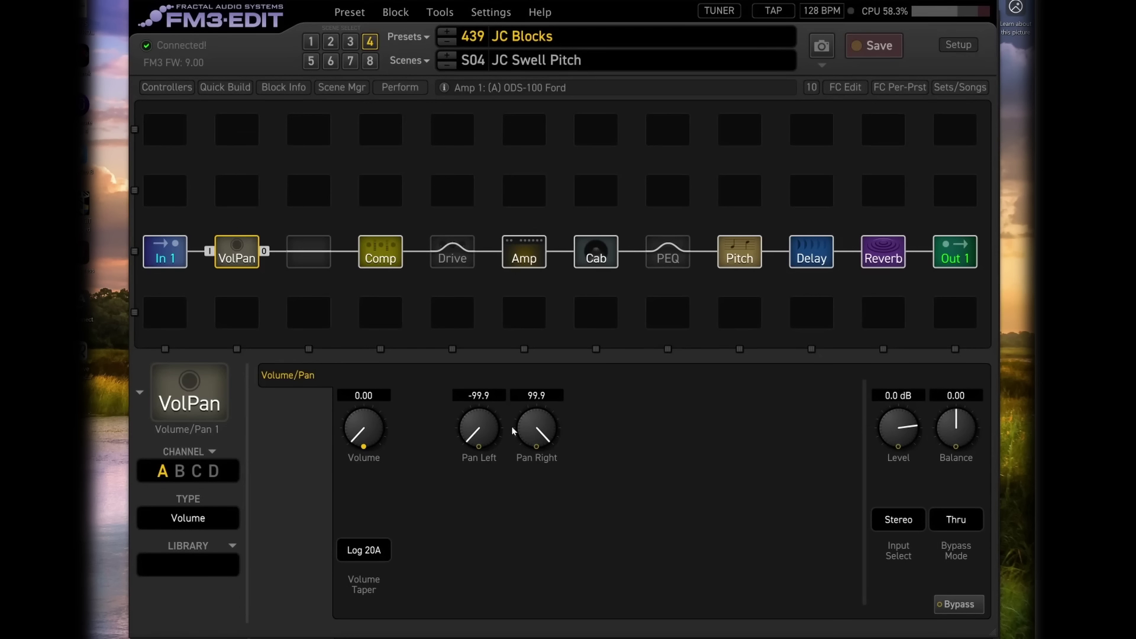